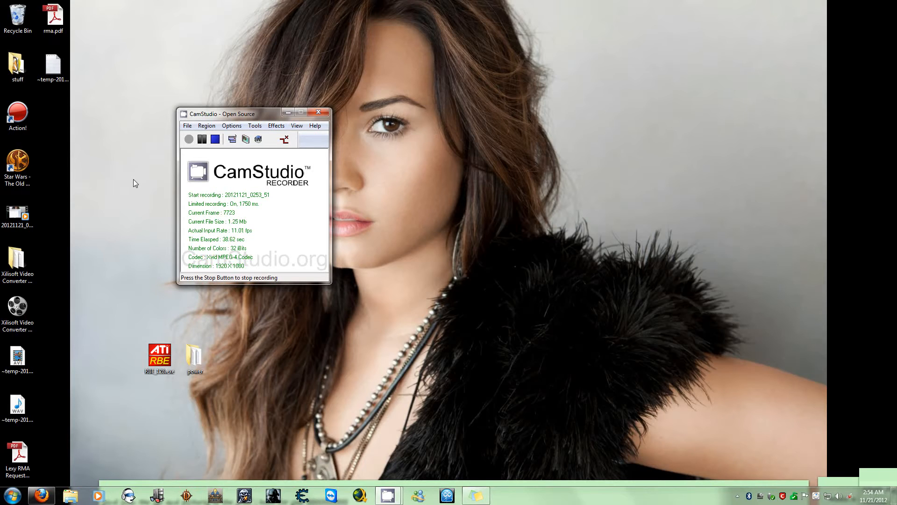
Move the ATI RBE program icon on the desktop further away from the power folder
{"action": "left_click", "coordinate": [171, 358]}
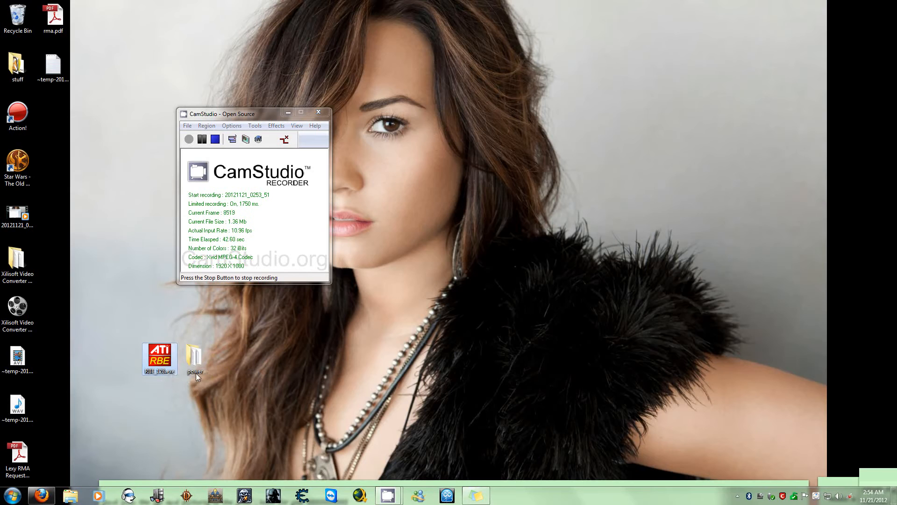
{"action": "left_click_drag", "start_coordinate": [162, 359], "coordinate": [147, 355]}
{"action": "left_click_drag", "start_coordinate": [162, 364], "coordinate": [139, 359]}
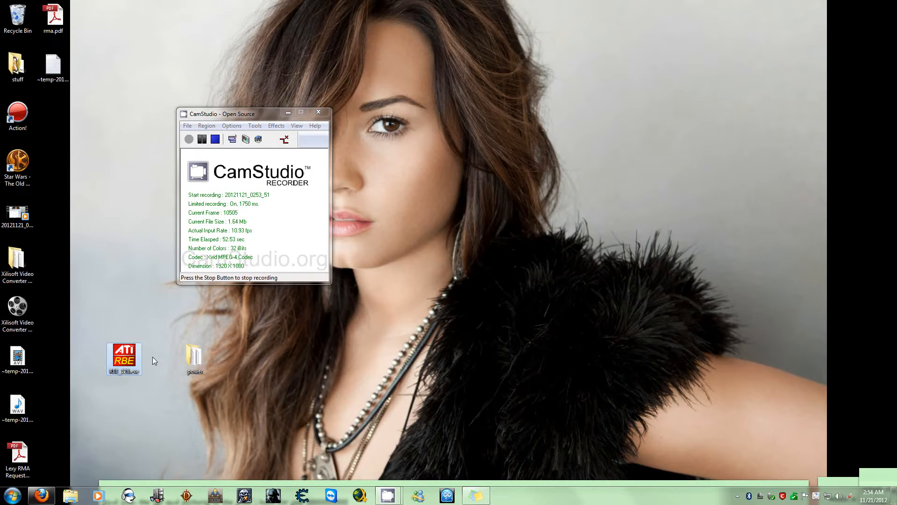
Open the power folder on the desktop and look through the ATIWinflash files it contains
{"action": "double_click", "coordinate": [192, 362]}
{"action": "scroll", "coordinate": [223, 344], "scroll_direction": "down", "scroll_amount": 2}
{"action": "scroll", "coordinate": [225, 346], "scroll_direction": "up", "scroll_amount": 2}
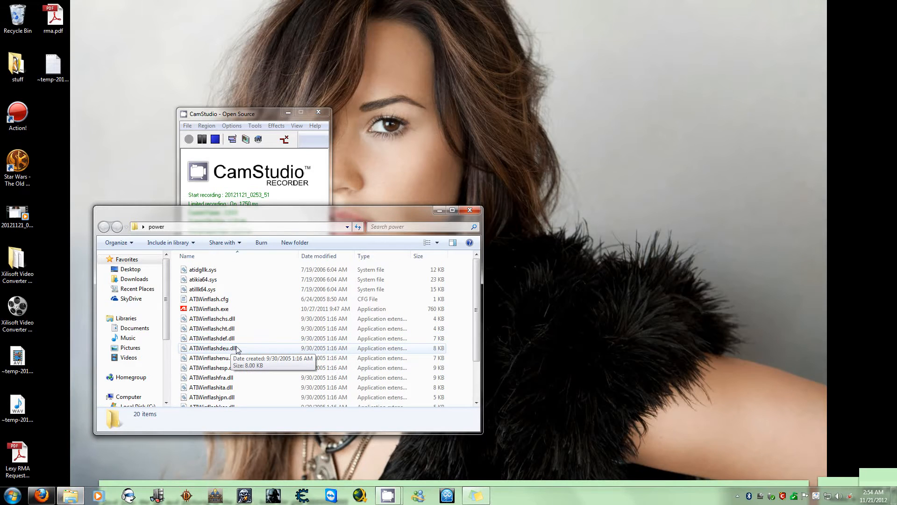
{"action": "left_click_drag", "start_coordinate": [346, 212], "coordinate": [521, 200]}
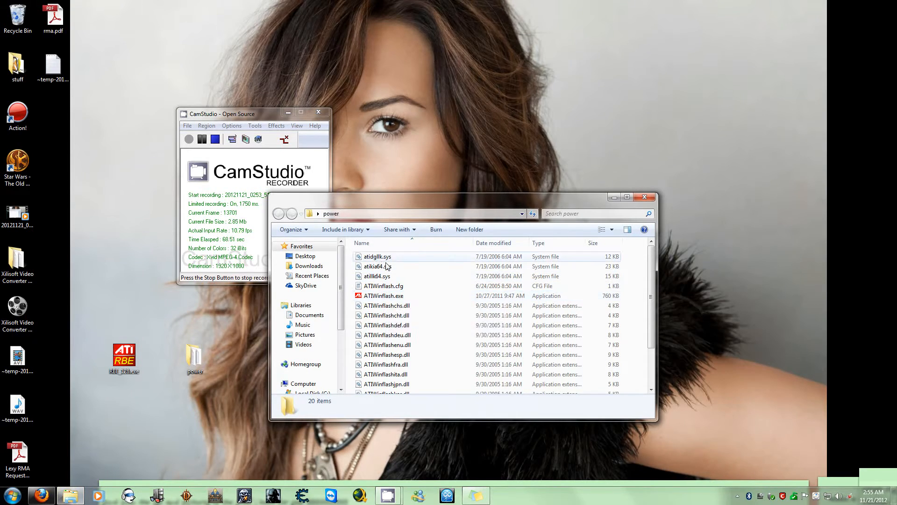
{"action": "scroll", "coordinate": [390, 364], "scroll_direction": "down", "scroll_amount": 2}
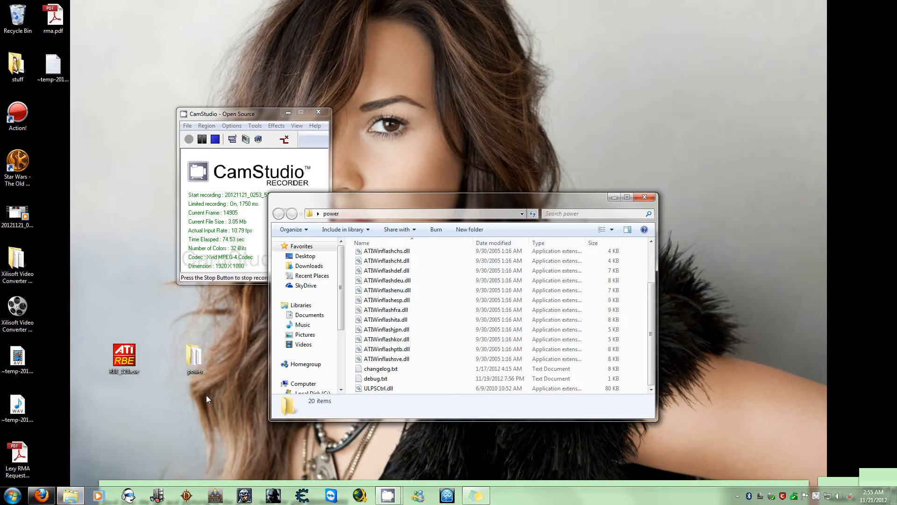
Find cmd through the system search and run the command prompt as administrator
{"action": "left_click", "coordinate": [21, 498]}
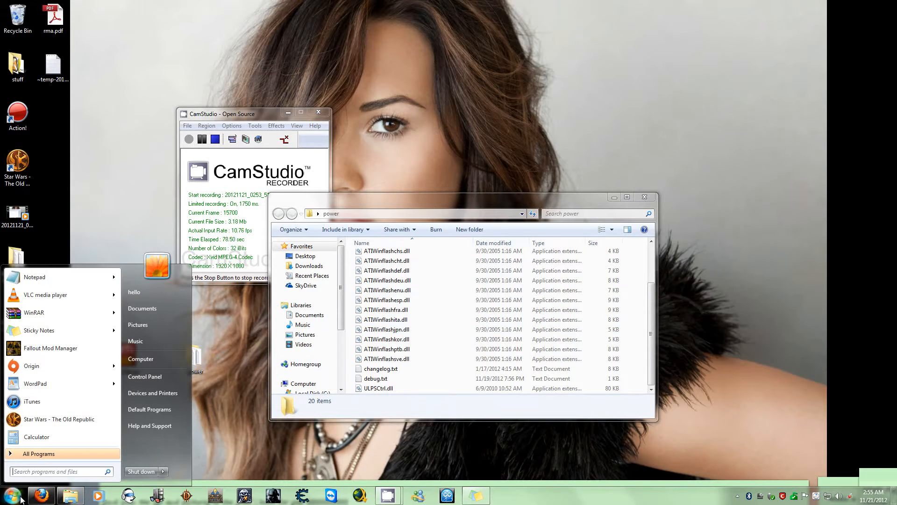
{"action": "type", "text": "cmd"}
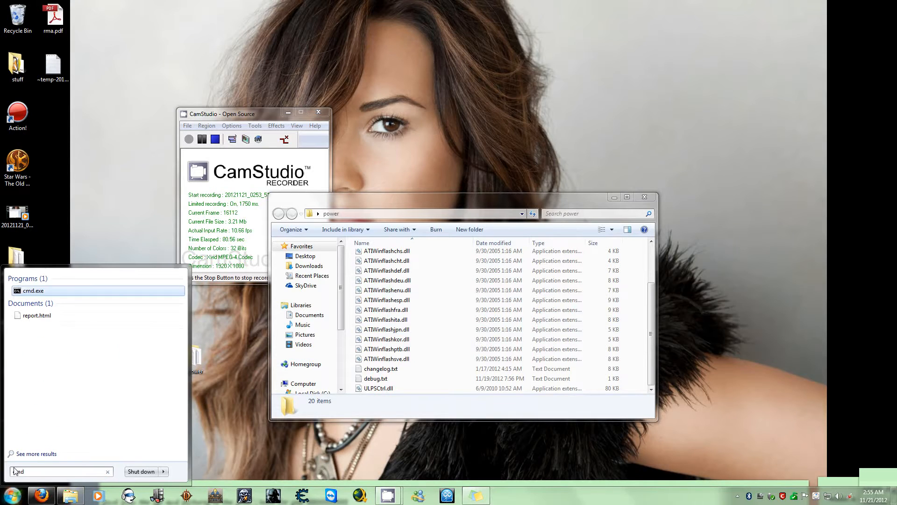
{"action": "right_click", "coordinate": [54, 296]}
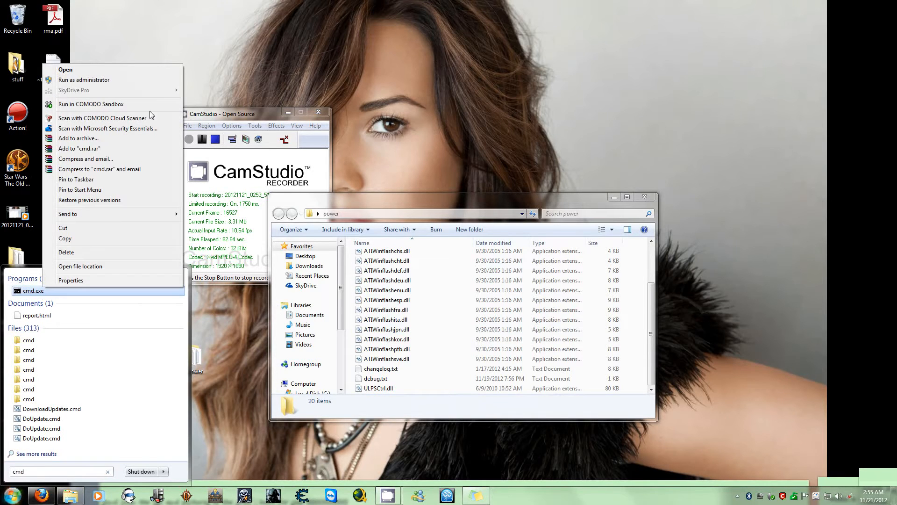
{"action": "left_click", "coordinate": [125, 81]}
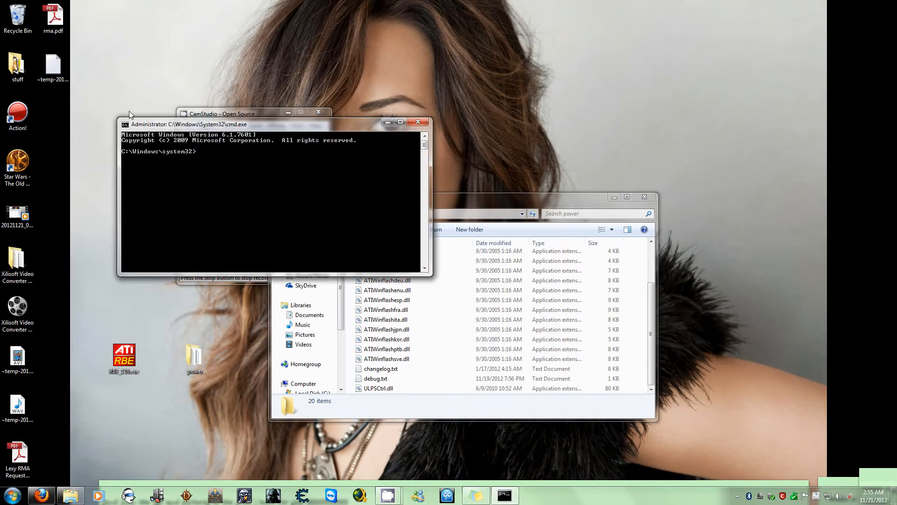
Arrange the power folder window beside the command prompt and locate ATIWinflash.exe in its file list
{"action": "left_click_drag", "start_coordinate": [468, 204], "coordinate": [573, 193]}
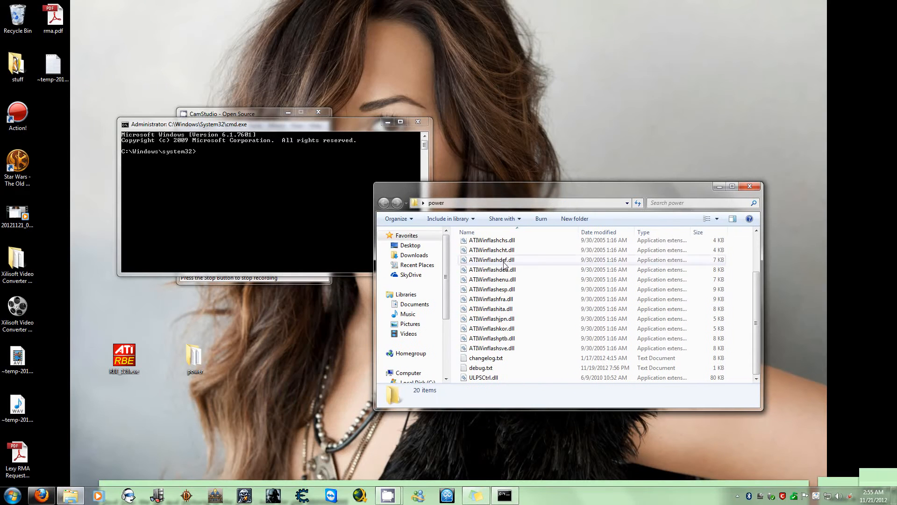
{"action": "left_click", "coordinate": [490, 301]}
{"action": "scroll", "coordinate": [494, 317], "scroll_direction": "up", "scroll_amount": 2}
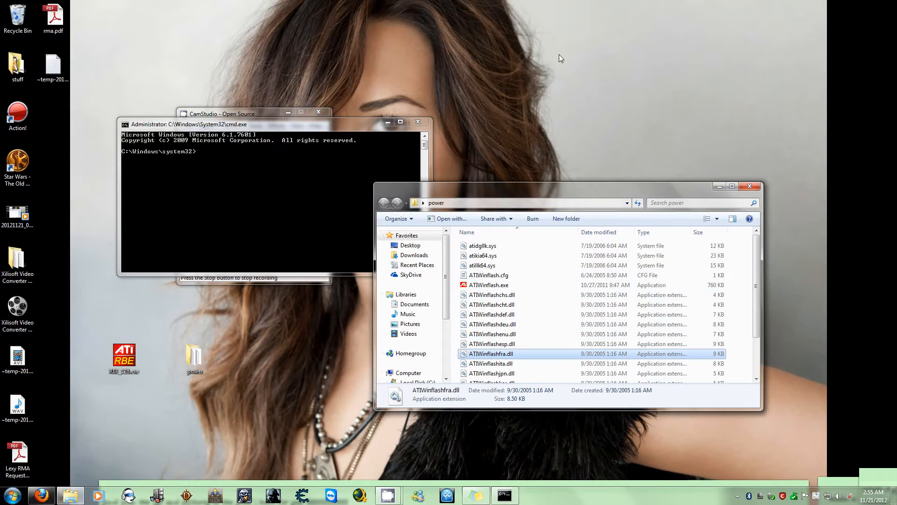
{"action": "left_click", "coordinate": [200, 197]}
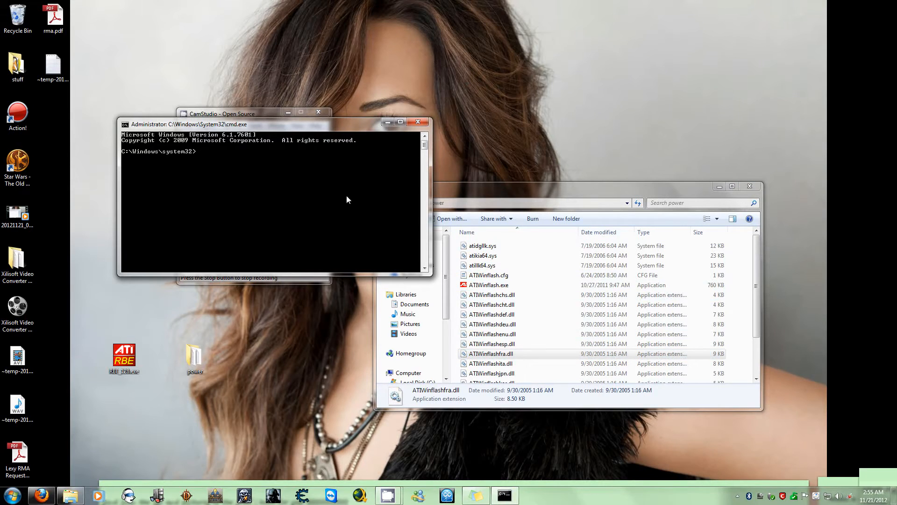
{"action": "left_click_drag", "start_coordinate": [442, 194], "coordinate": [516, 163]}
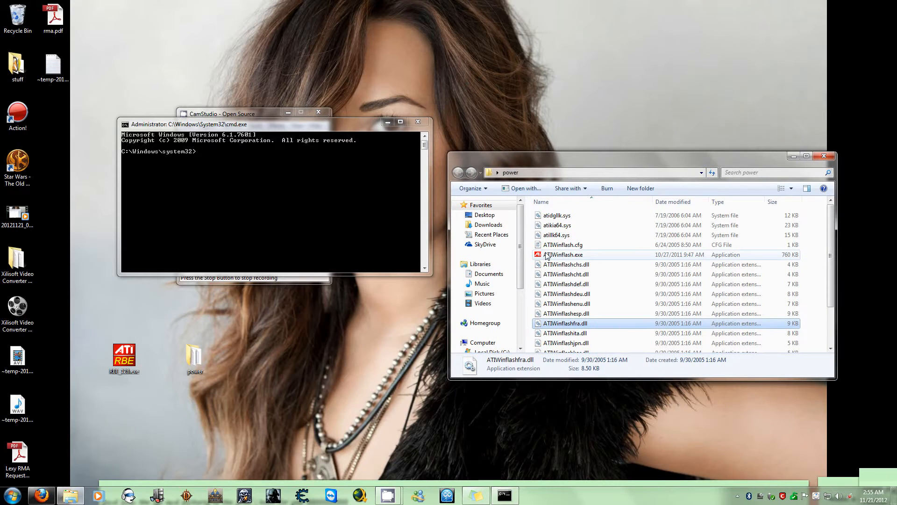
{"action": "mouse_move", "coordinate": [568, 254]}
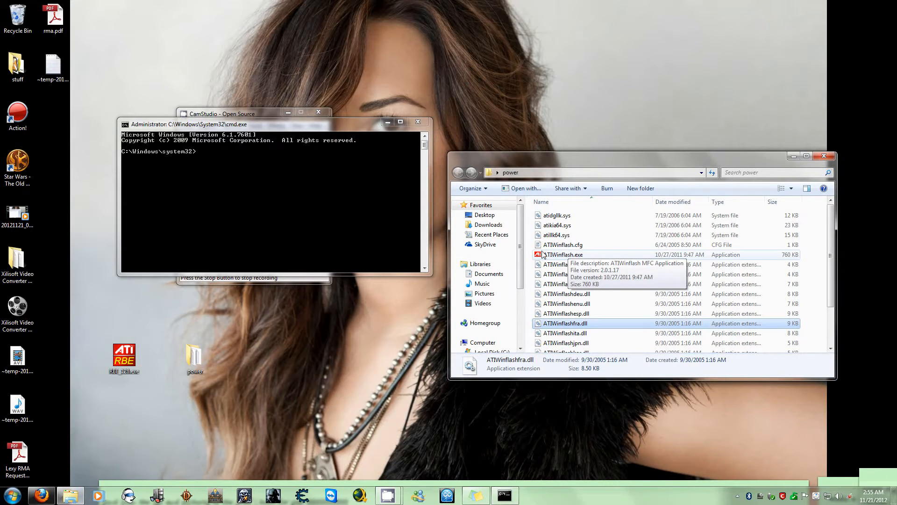
Go up to the root of drive C with cd.. and list its contents using dir/w
{"action": "left_click", "coordinate": [235, 216]}
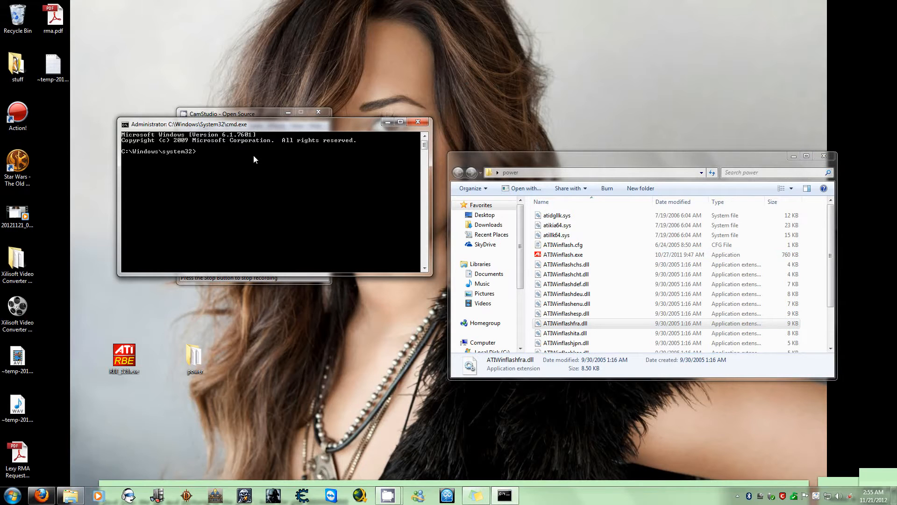
{"action": "type", "text": "cd.."}
{"action": "key", "text": "Return"}
{"action": "key", "text": "Return"}
{"action": "type", "text": "dir/w"}
{"action": "key", "text": "Return"}
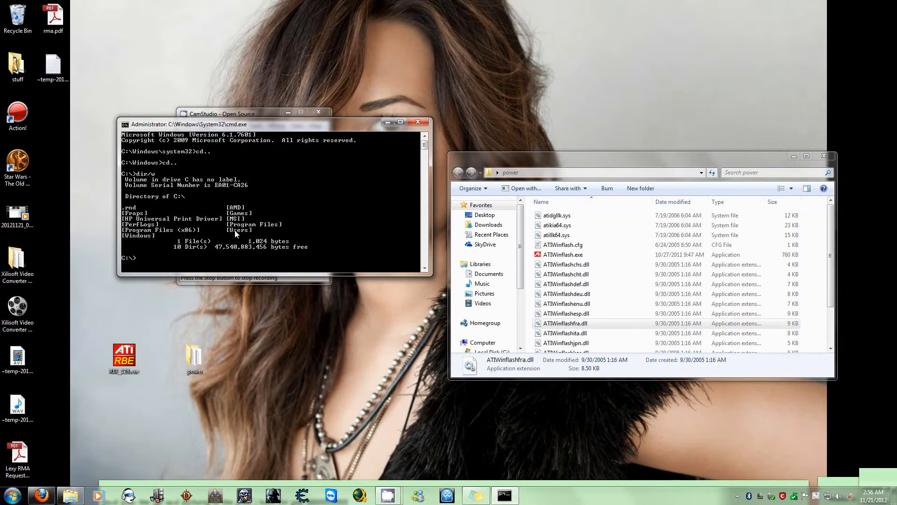
Change to the users directory in the command prompt and list its contents with dir/w
{"action": "type", "text": "cd users"}
{"action": "key", "text": "Return"}
{"action": "key", "text": "Up"}
{"action": "key", "text": "Up"}
{"action": "key", "text": "Return"}
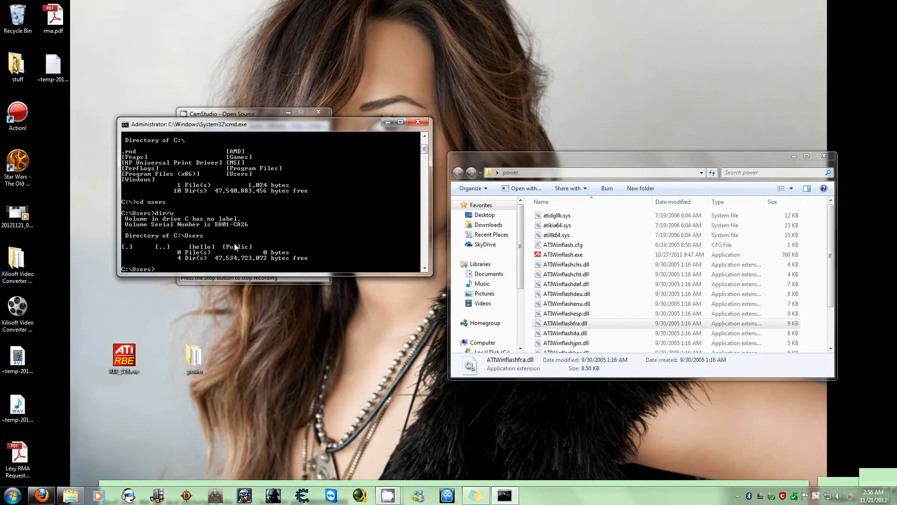
Change into the hello user directory and on to its desktop directory in the command prompt
{"action": "type", "text": "cd hello"}
{"action": "key", "text": "Return"}
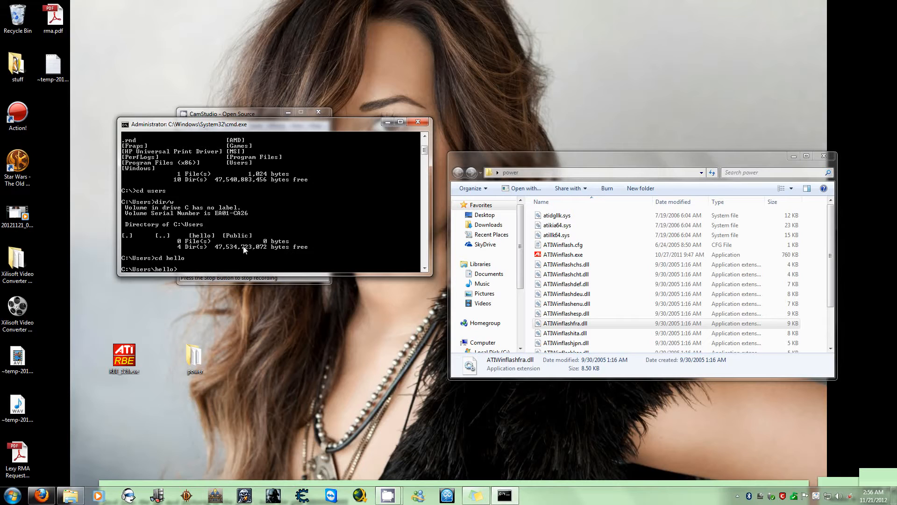
{"action": "type", "text": "cd desktop"}
{"action": "key", "text": "Return"}
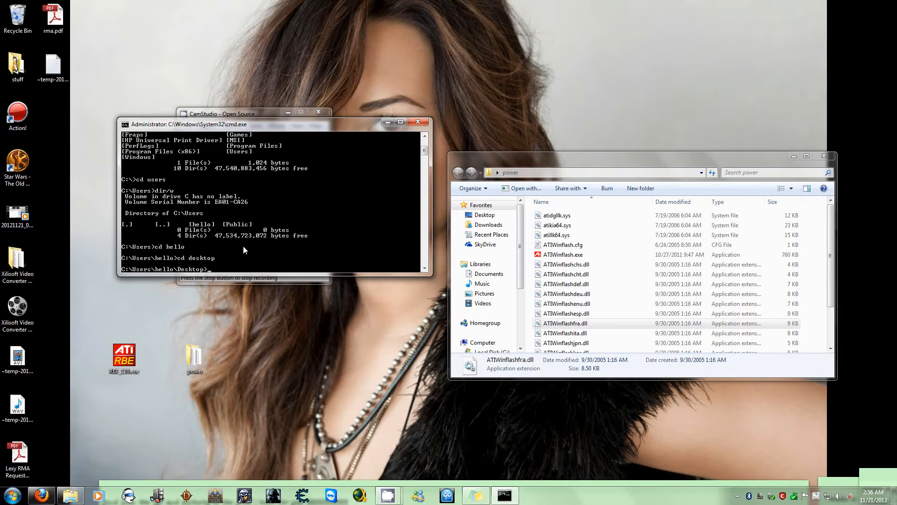
Change the command prompt's directory to the power folder on the desktop with cd power
{"action": "left_click", "coordinate": [194, 363]}
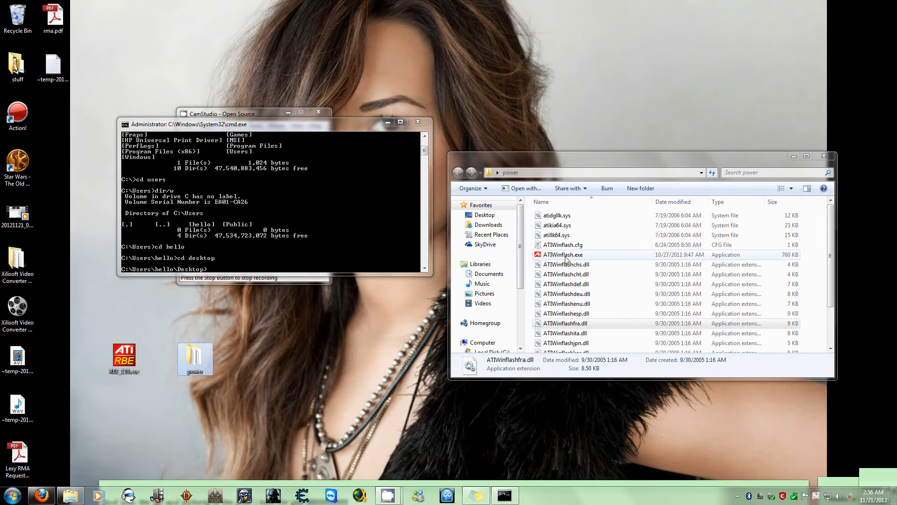
{"action": "left_click", "coordinate": [239, 272]}
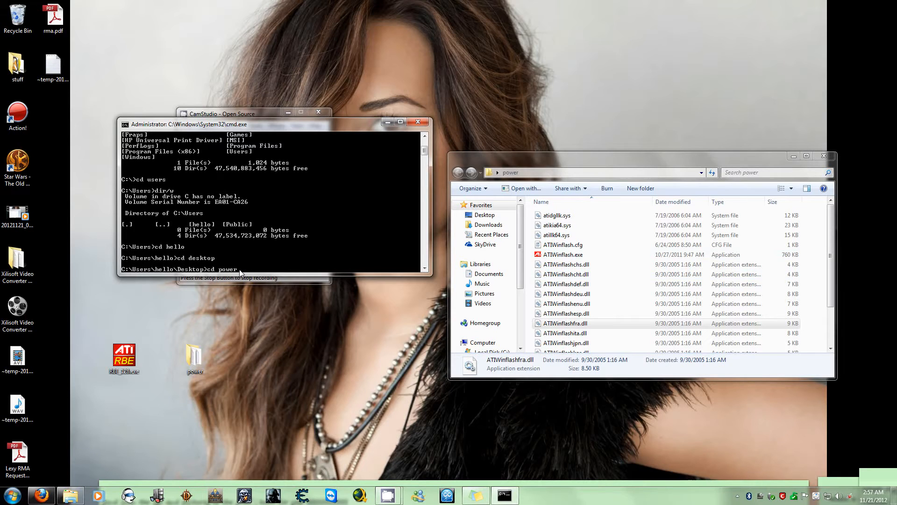
{"action": "key", "text": "Return"}
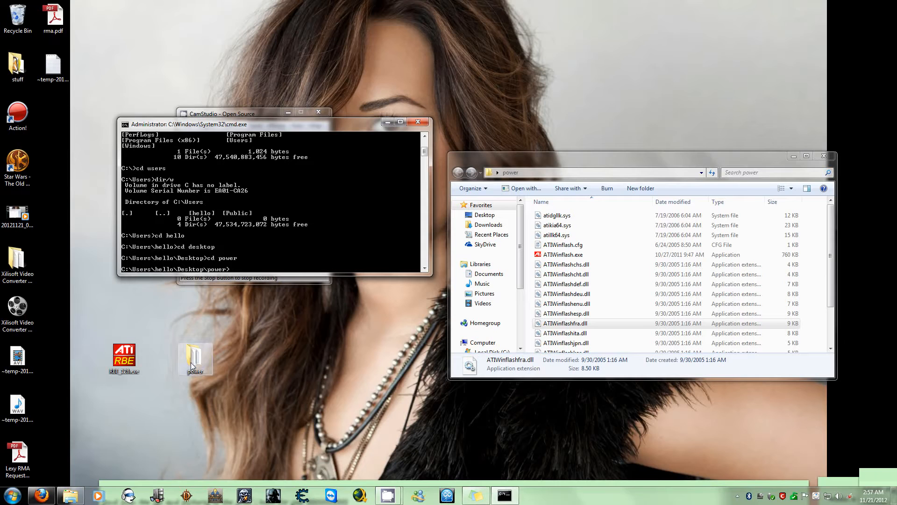
Copy the full file name ATIWinflash.exe, including its extension, from the power folder without renaming the file
{"action": "left_click", "coordinate": [564, 256]}
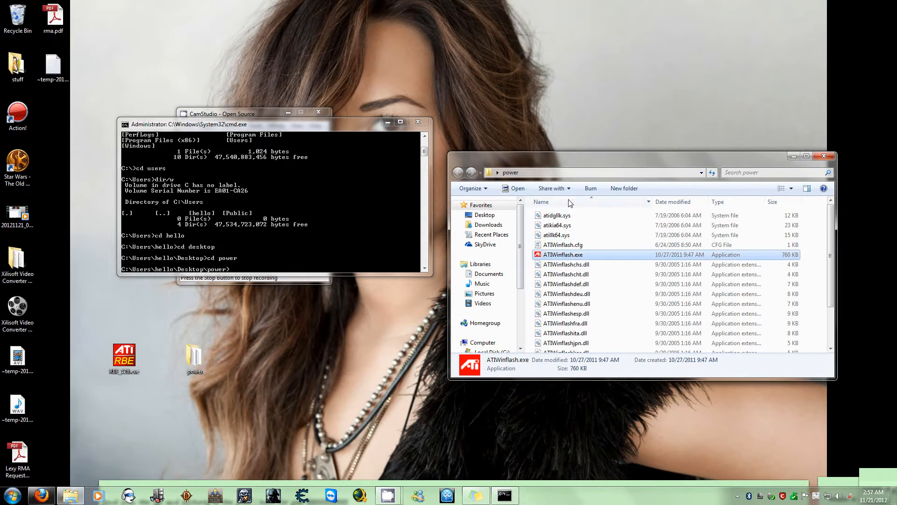
{"action": "left_click", "coordinate": [563, 256]}
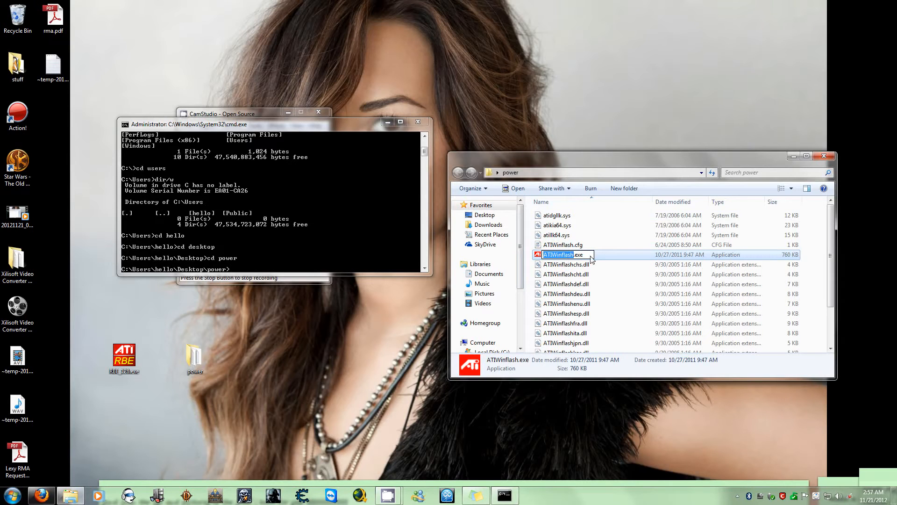
{"action": "left_click_drag", "start_coordinate": [592, 258], "coordinate": [537, 261]}
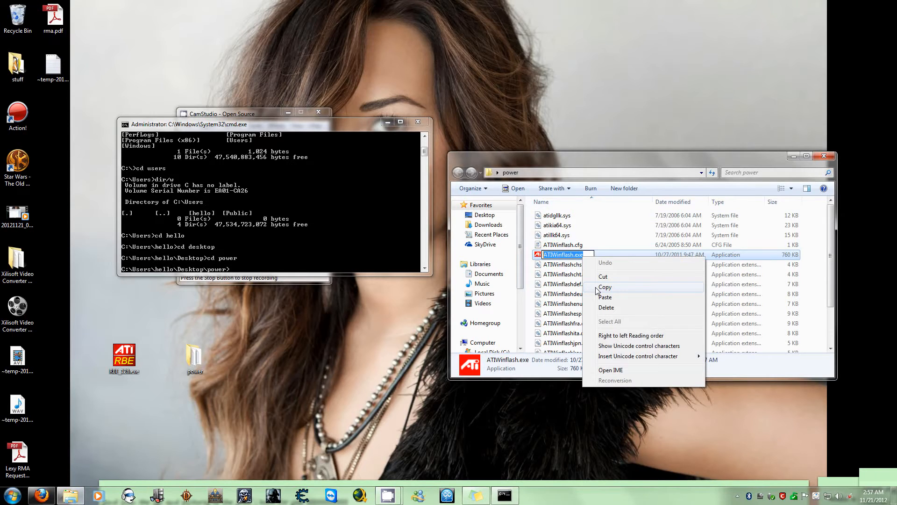
{"action": "left_click", "coordinate": [605, 287]}
{"action": "left_click", "coordinate": [599, 259]}
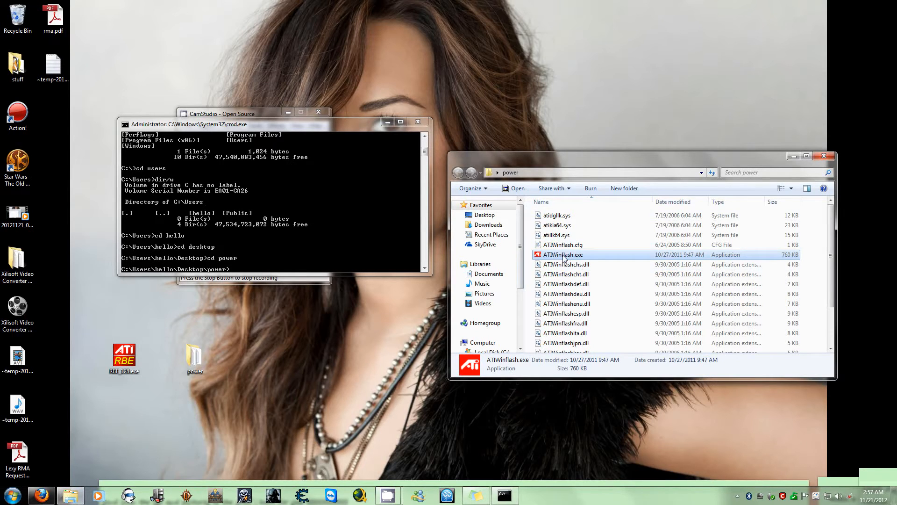
{"action": "right_click", "coordinate": [565, 256]}
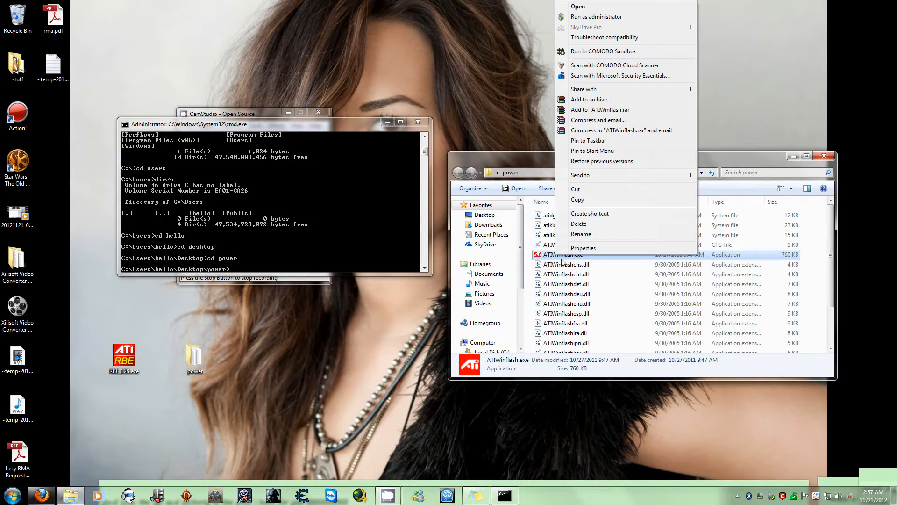
{"action": "left_click", "coordinate": [571, 235]}
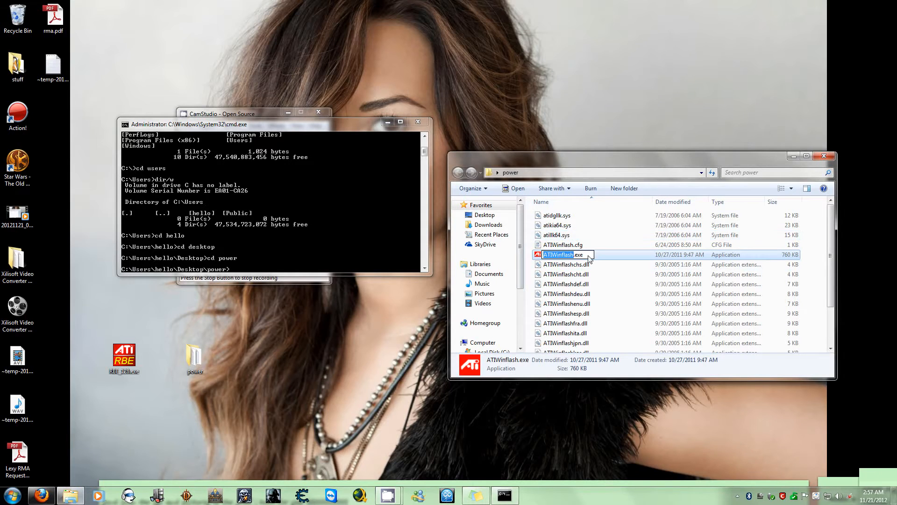
Paste ATIWinflash.exe at the command prompt and run it to launch the flashing utility
{"action": "left_click", "coordinate": [273, 259]}
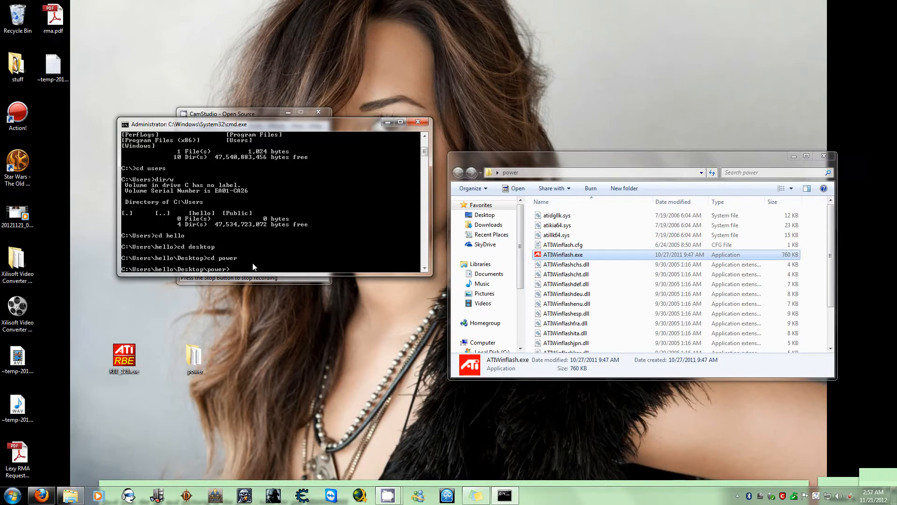
{"action": "right_click", "coordinate": [243, 268]}
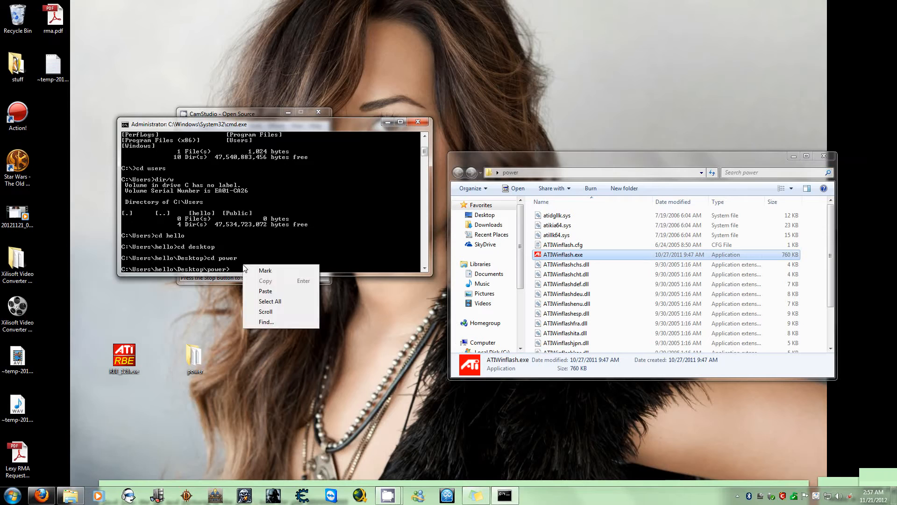
{"action": "left_click", "coordinate": [266, 291]}
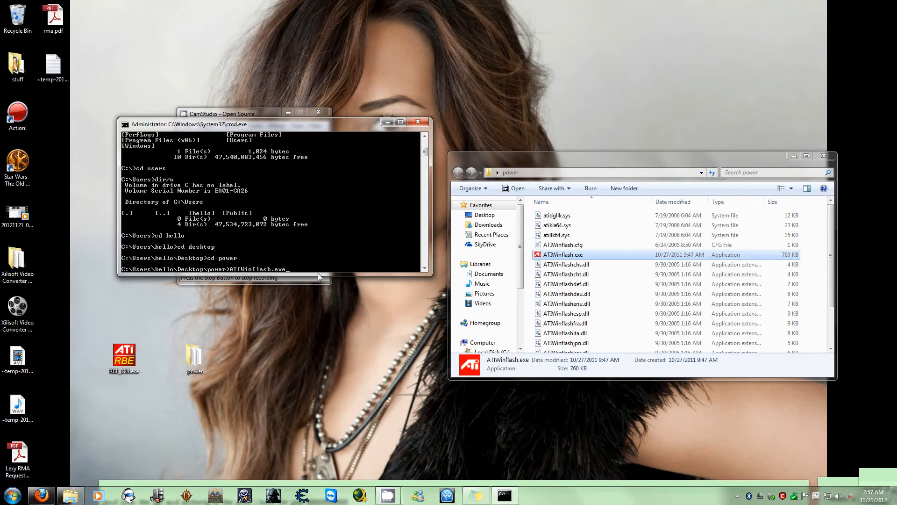
{"action": "key", "text": "ctrl+v"}
{"action": "key", "text": "Return"}
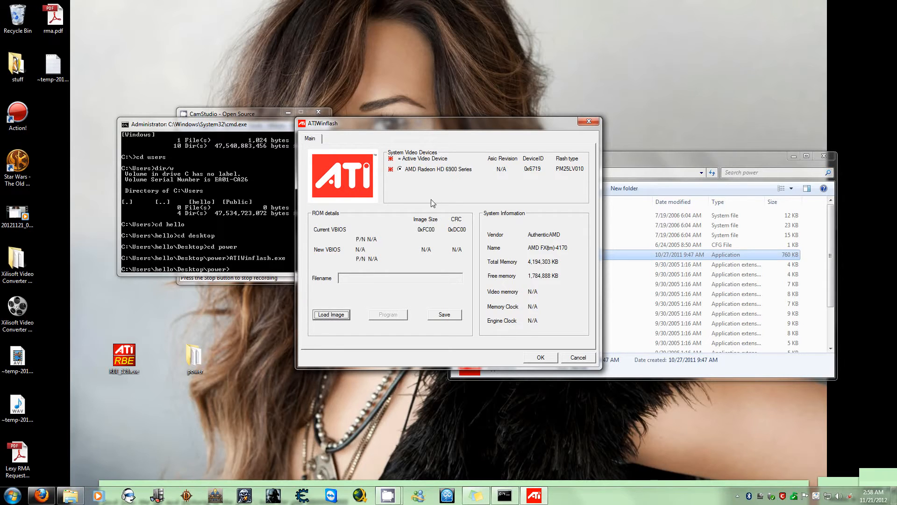
Save the graphics card's current BIOS image to the desktop as bios.rom and dismiss the confirmation
{"action": "left_click", "coordinate": [444, 315]}
{"action": "left_click", "coordinate": [342, 213]}
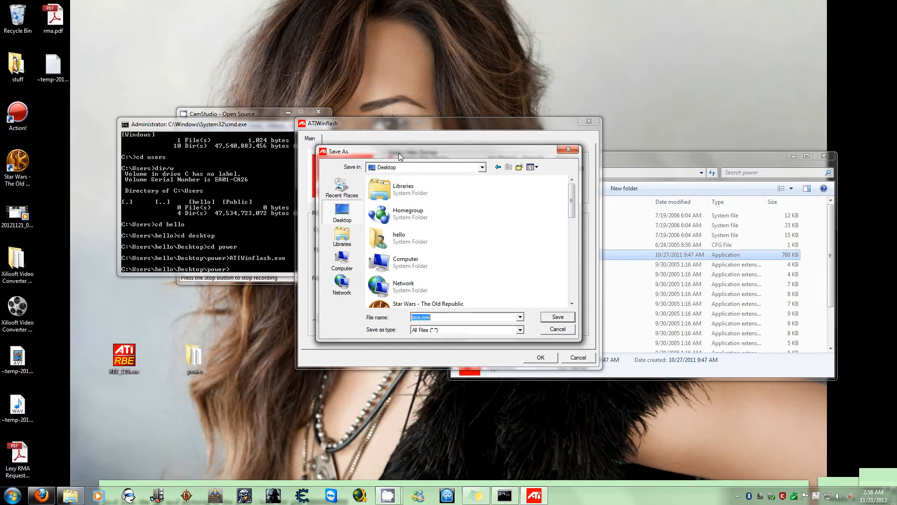
{"action": "left_click_drag", "start_coordinate": [399, 152], "coordinate": [395, 354]}
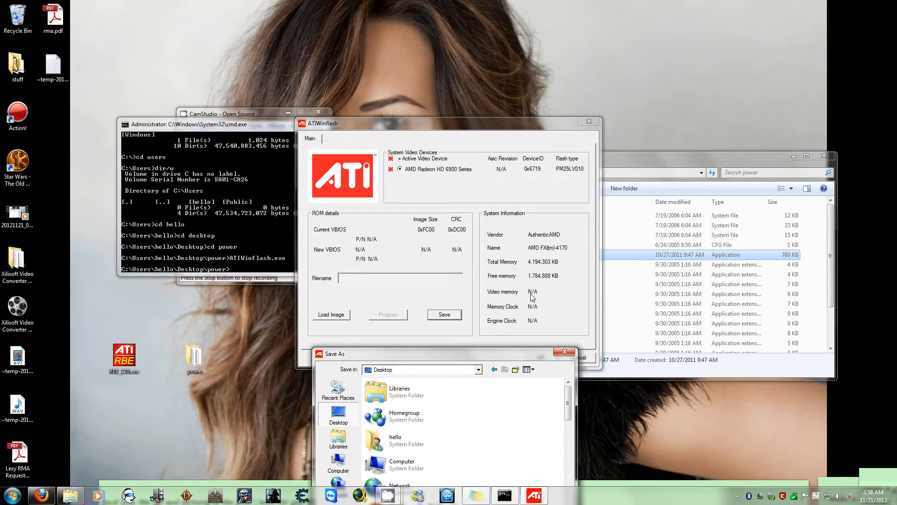
{"action": "left_click_drag", "start_coordinate": [486, 351], "coordinate": [483, 176]}
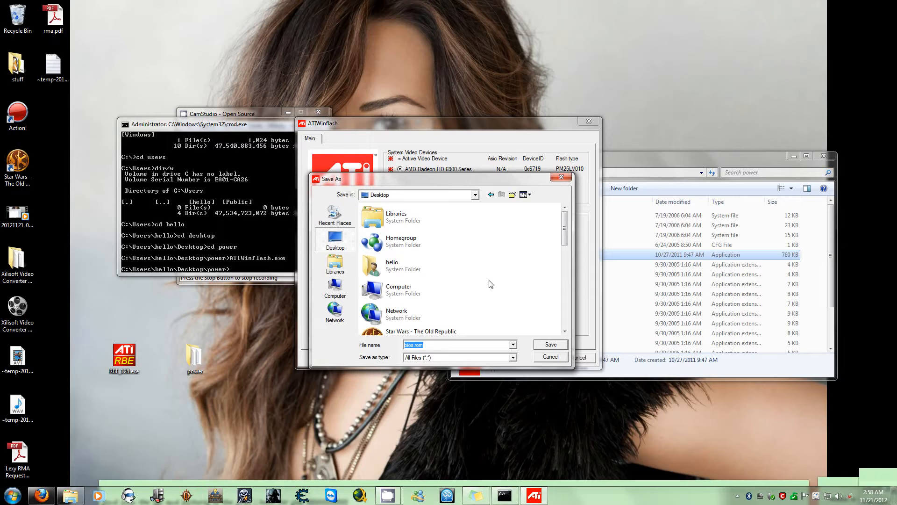
{"action": "left_click", "coordinate": [336, 264]}
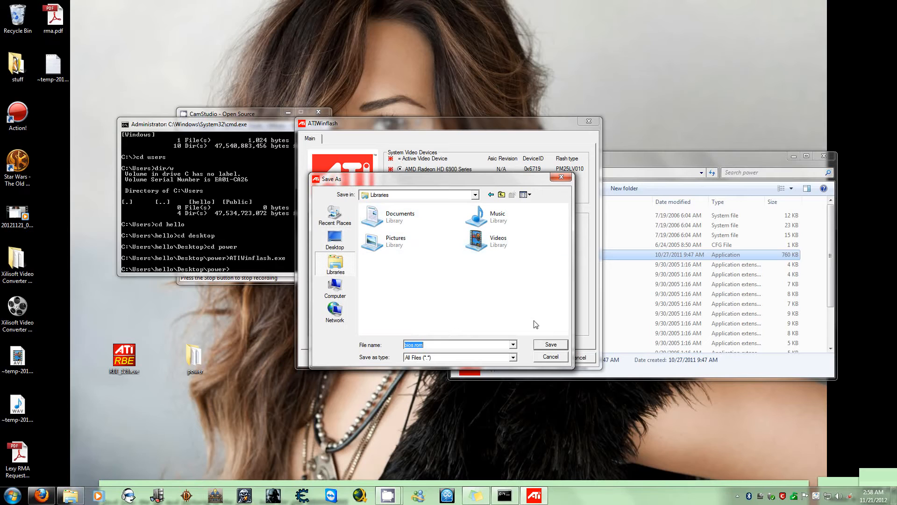
{"action": "left_click", "coordinate": [335, 238]}
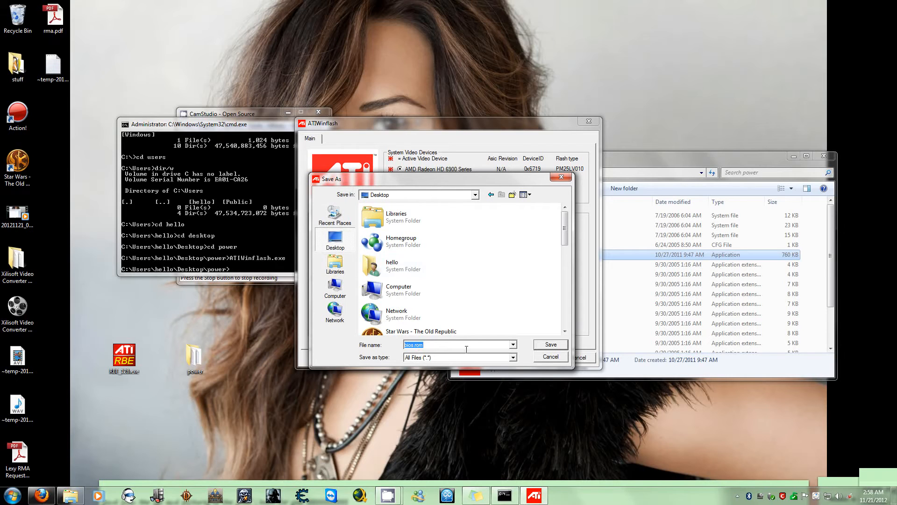
{"action": "left_click", "coordinate": [551, 348]}
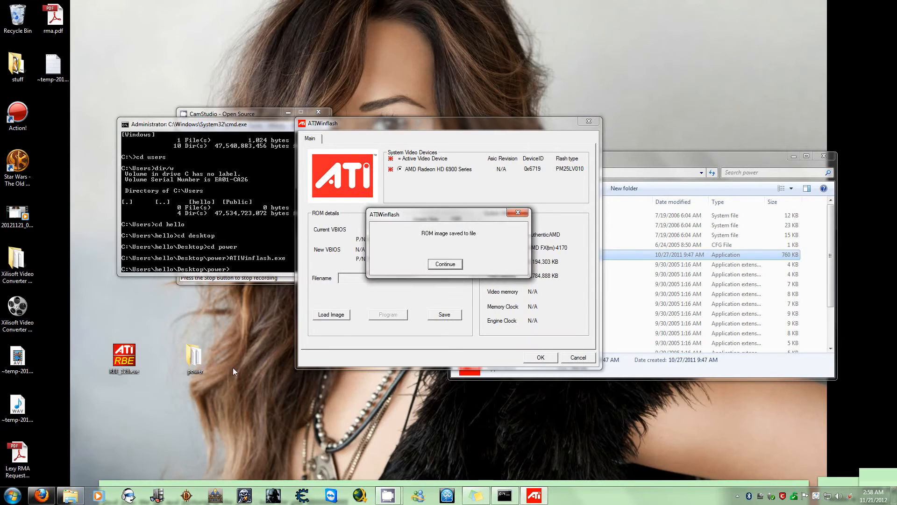
{"action": "left_click", "coordinate": [446, 265]}
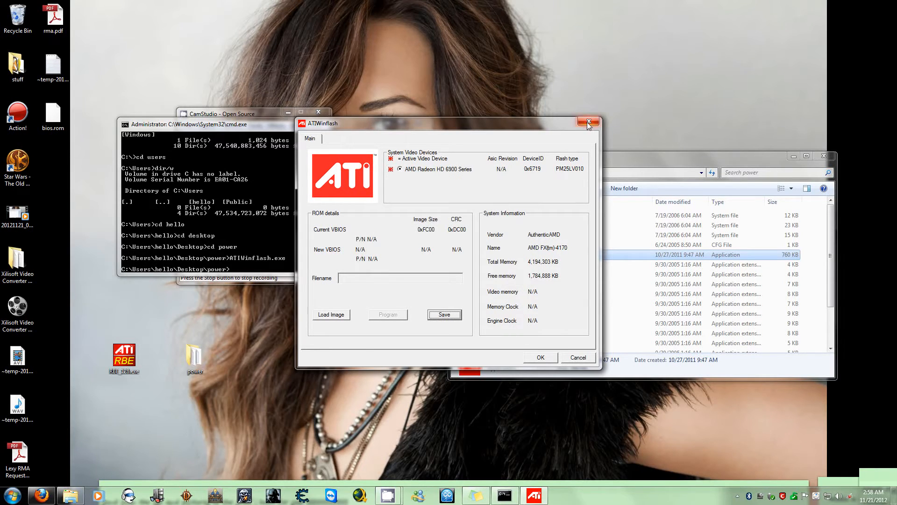
Move the ATIWinflash window aside and run the Radeon BIOS editor RBE_128.exe from the desktop as administrator
{"action": "left_click_drag", "start_coordinate": [549, 127], "coordinate": [896, 125]}
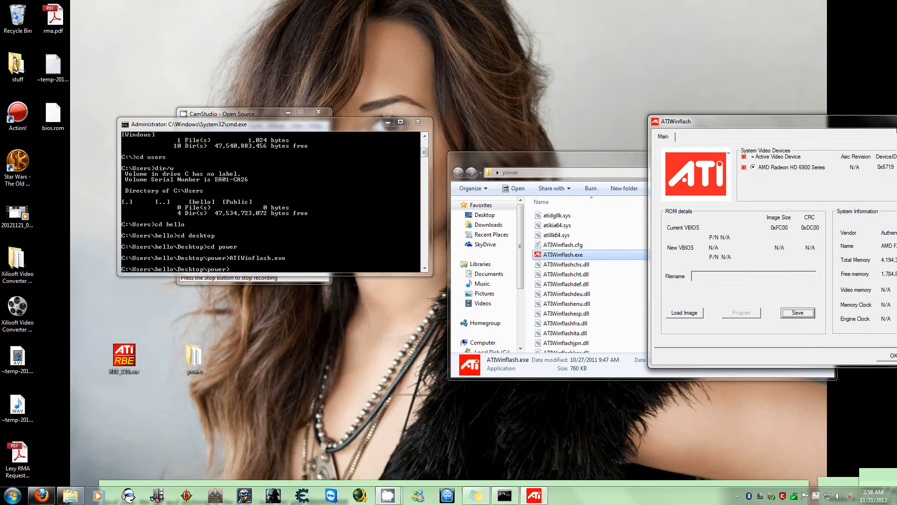
{"action": "left_click", "coordinate": [126, 363]}
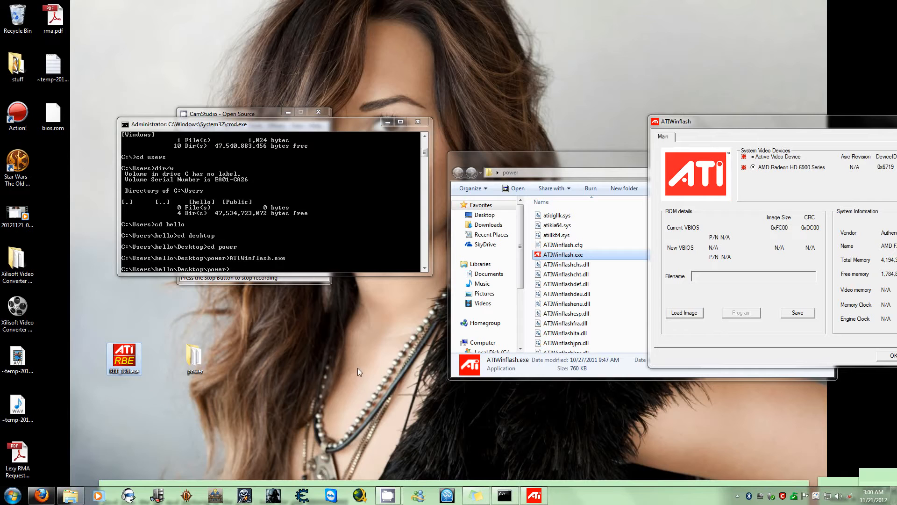
{"action": "right_click", "coordinate": [131, 359]}
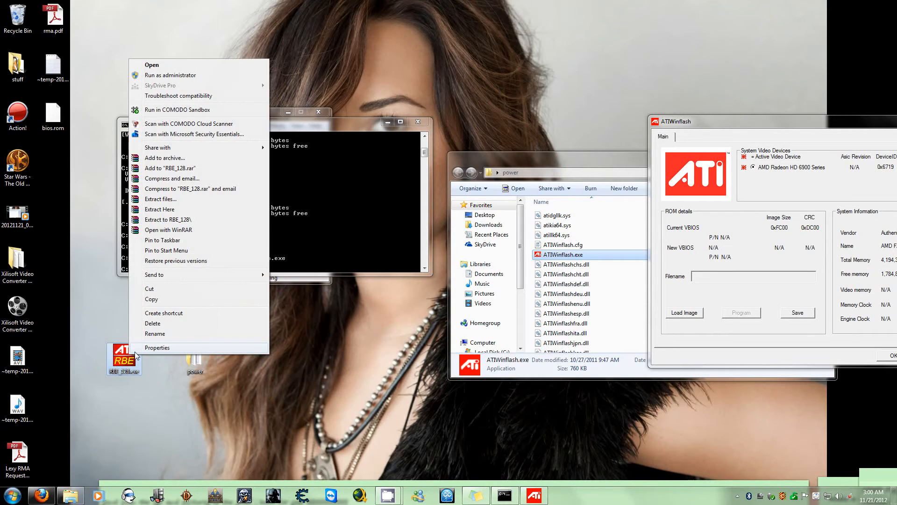
{"action": "left_click", "coordinate": [174, 76]}
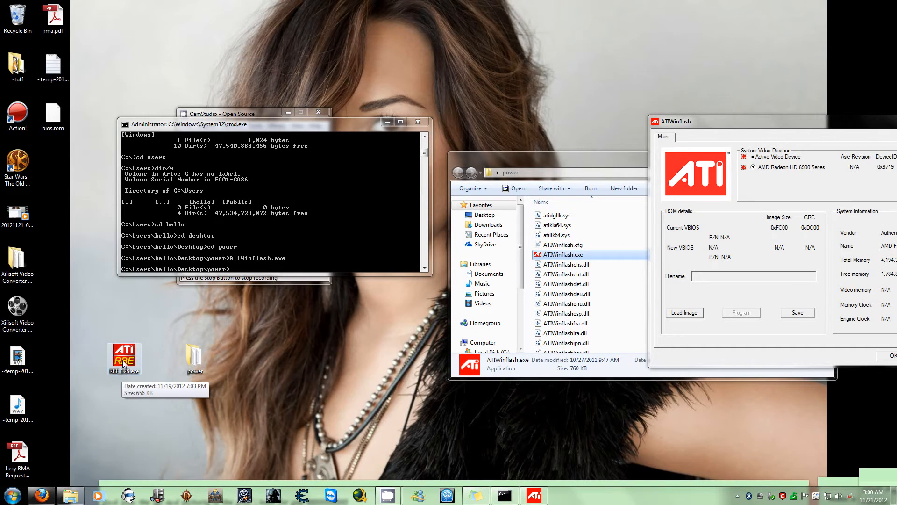
{"action": "right_click", "coordinate": [123, 360]}
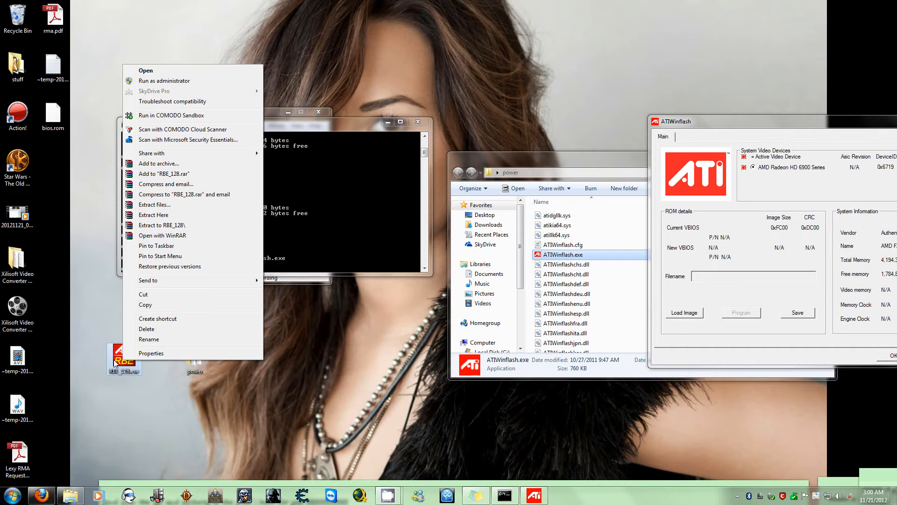
{"action": "left_click", "coordinate": [152, 82]}
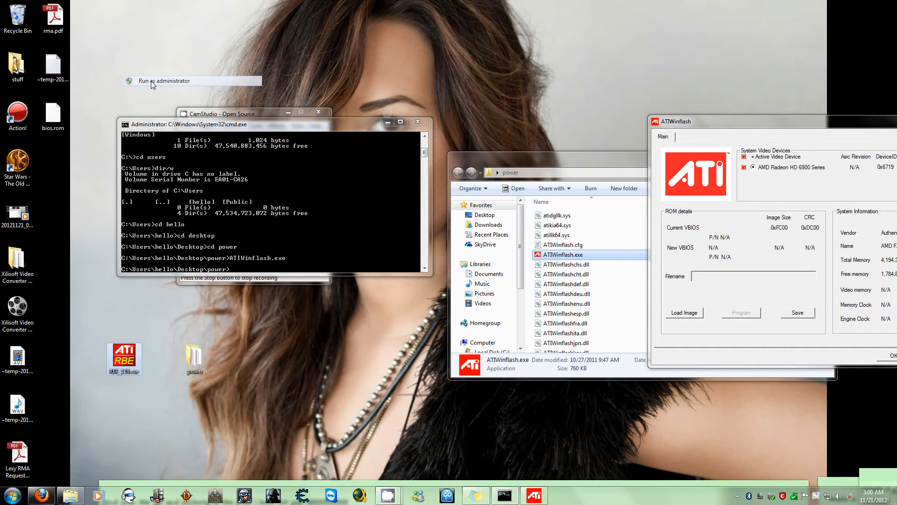
{"action": "left_click", "coordinate": [128, 369]}
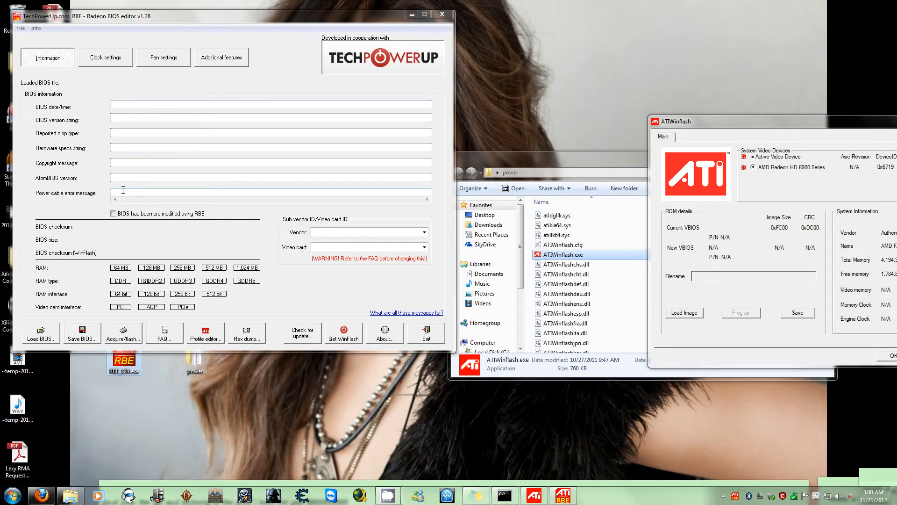
Load bios.rom from the desktop into the Radeon BIOS editor
{"action": "left_click", "coordinate": [43, 338]}
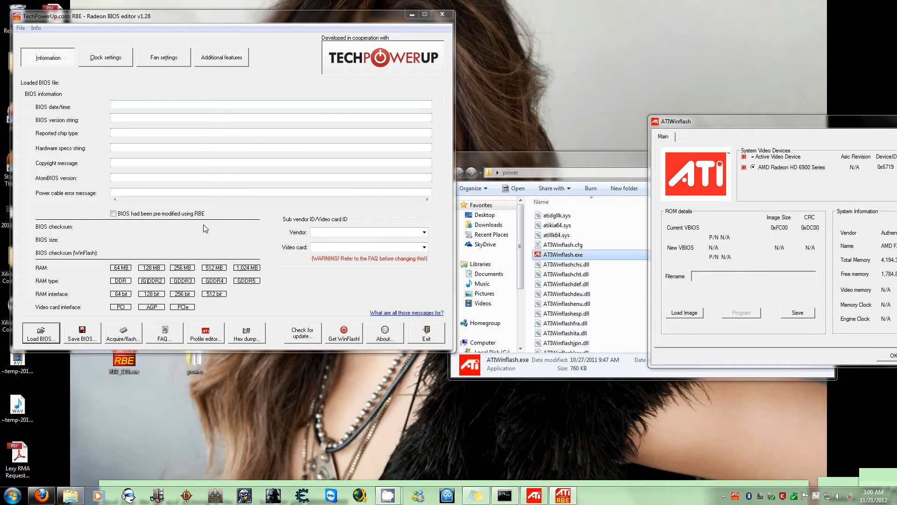
{"action": "left_click", "coordinate": [56, 93]}
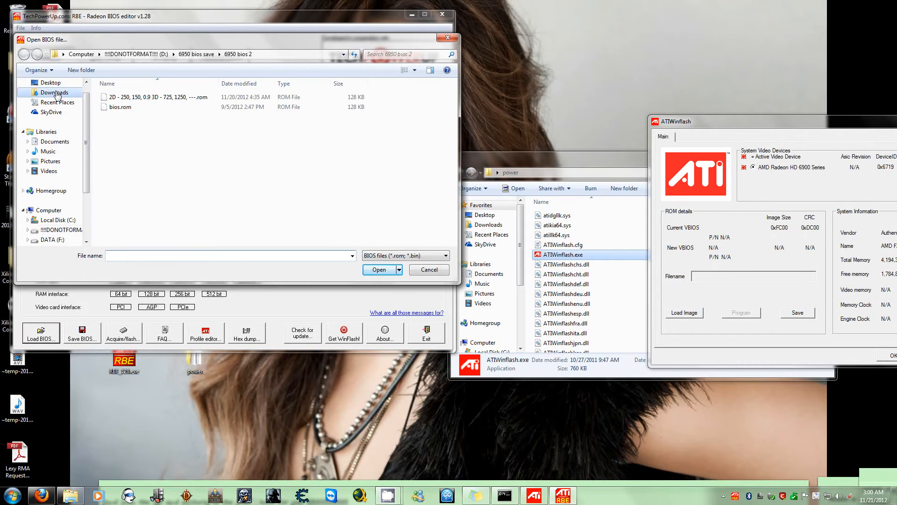
{"action": "left_click", "coordinate": [51, 83]}
{"action": "left_click", "coordinate": [357, 150]}
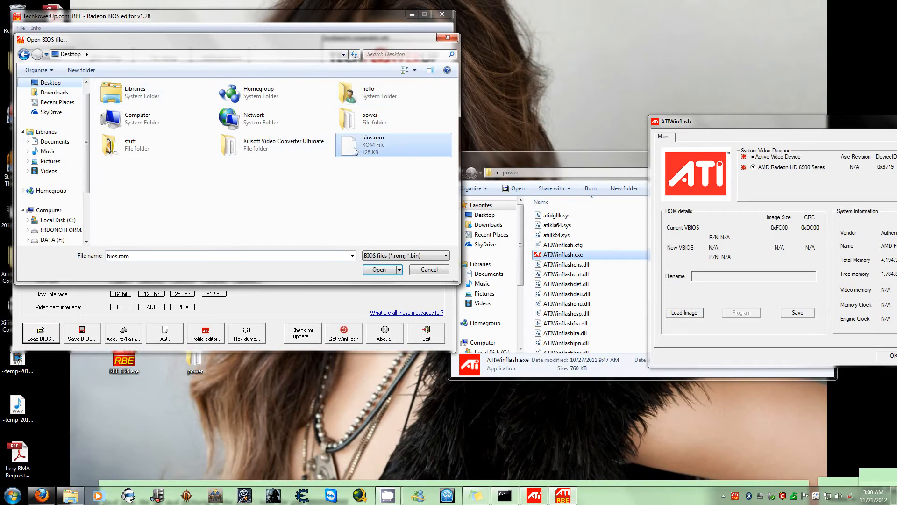
{"action": "left_click", "coordinate": [373, 273]}
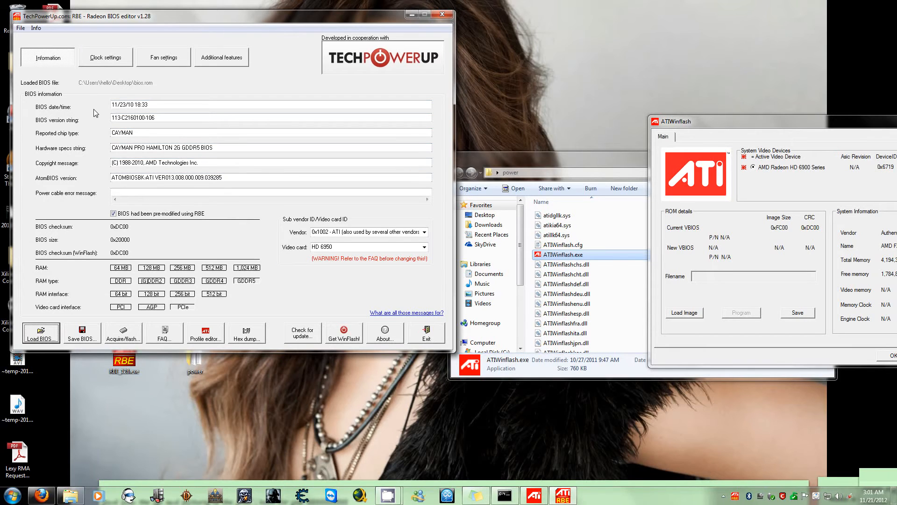
Review the loaded BIOS's date, version string, chip type, hardware specs and AtomBIOS version, plus its clock settings
{"action": "left_click_drag", "start_coordinate": [157, 104], "coordinate": [99, 105]}
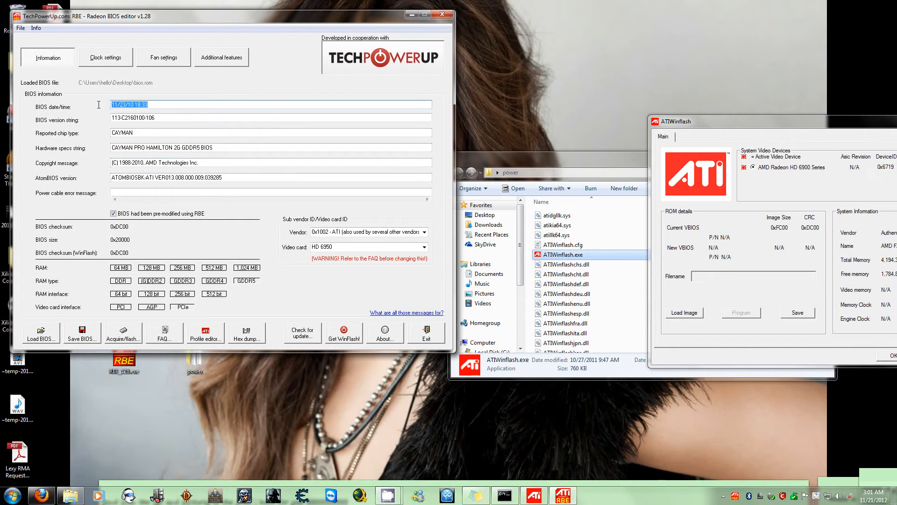
{"action": "left_click_drag", "start_coordinate": [172, 119], "coordinate": [58, 120]}
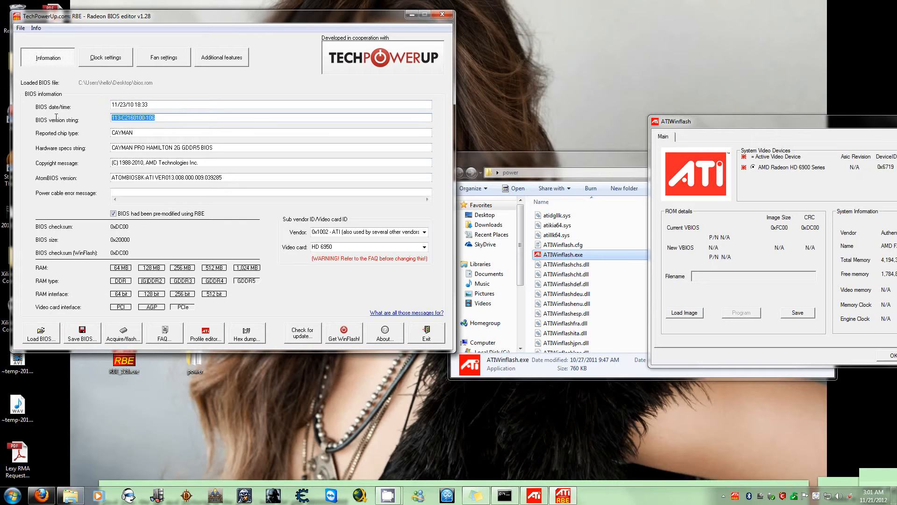
{"action": "left_click_drag", "start_coordinate": [161, 135], "coordinate": [119, 136]}
{"action": "left_click_drag", "start_coordinate": [241, 148], "coordinate": [138, 148]}
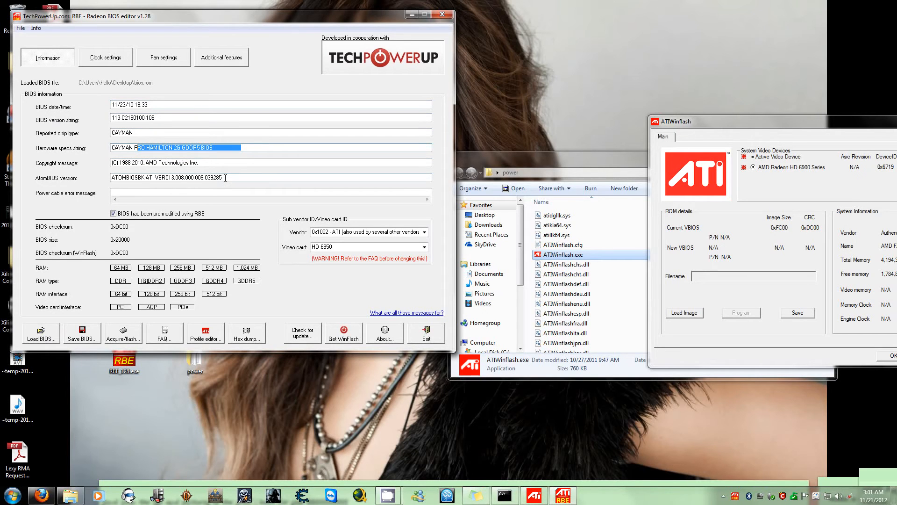
{"action": "left_click_drag", "start_coordinate": [226, 178], "coordinate": [112, 181]}
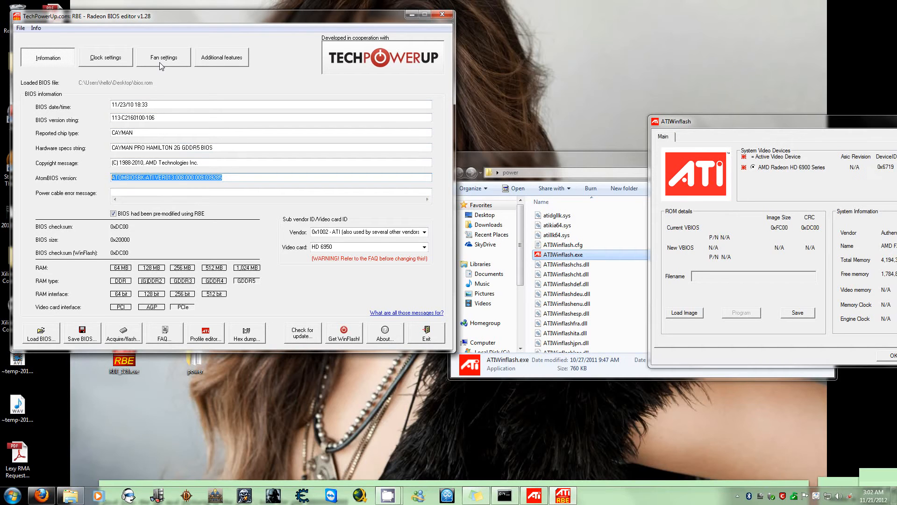
{"action": "left_click", "coordinate": [105, 57]}
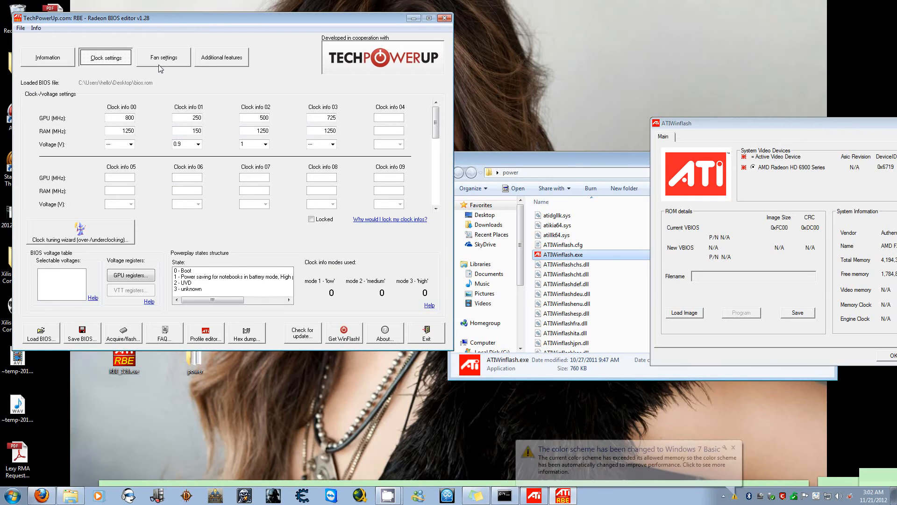
Apply the recommended values to all fan settings and set the fan's Tmax to 70 °C
{"action": "left_click", "coordinate": [161, 65]}
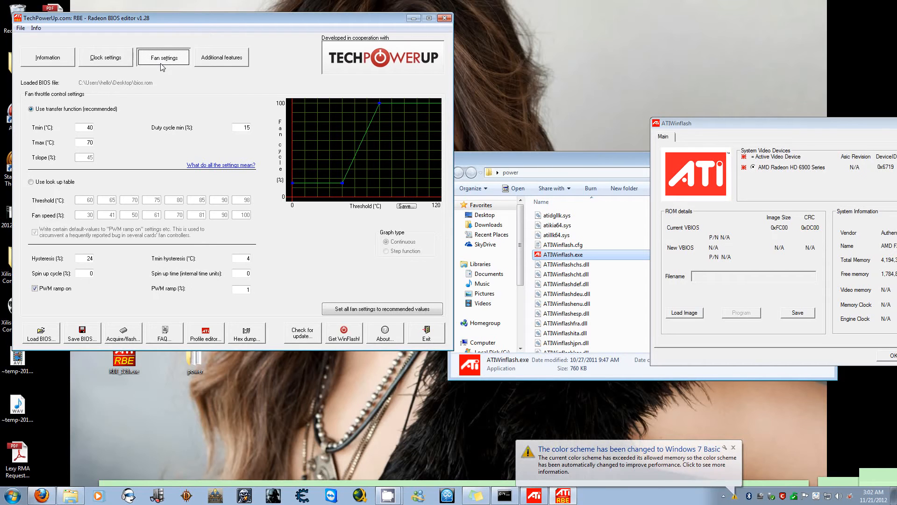
{"action": "double_click", "coordinate": [90, 142]}
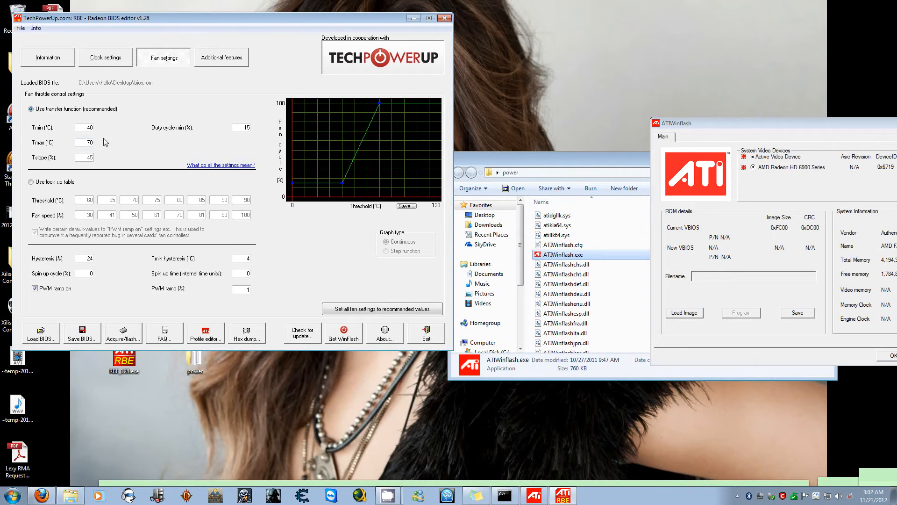
{"action": "left_click", "coordinate": [372, 311]}
{"action": "left_click_drag", "start_coordinate": [84, 143], "coordinate": [118, 144]}
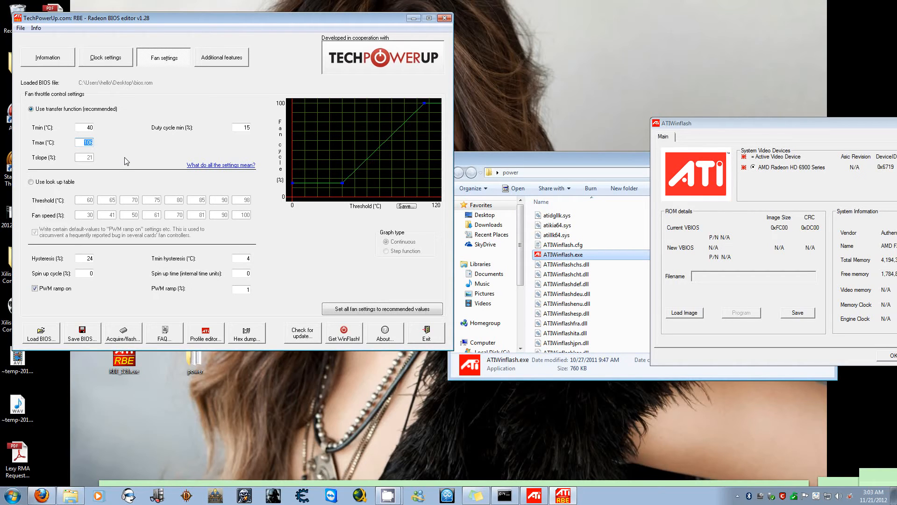
{"action": "type", "text": "70"}
Display the additional features, try the spin up bug fix option, and reload bios.rom from the desktop
{"action": "left_click", "coordinate": [220, 62]}
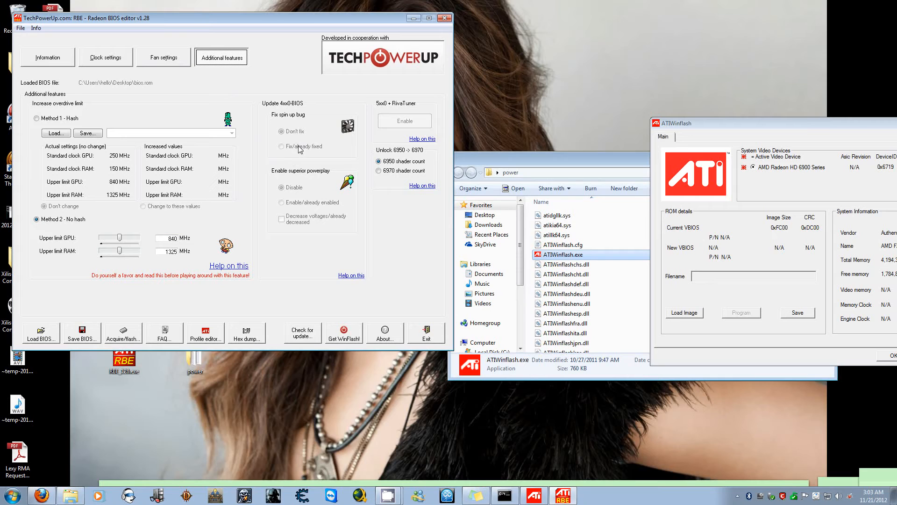
{"action": "left_click", "coordinate": [280, 148]}
{"action": "left_click", "coordinate": [49, 336]}
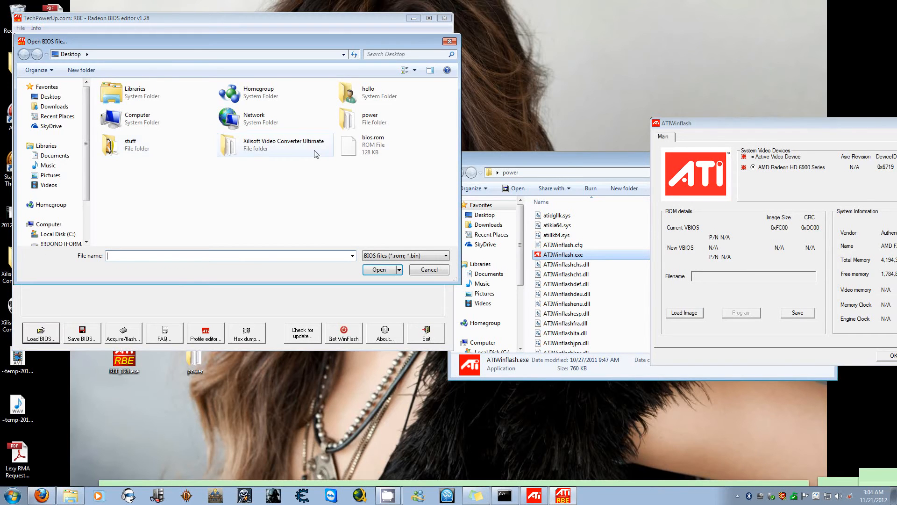
{"action": "left_click", "coordinate": [378, 146]}
{"action": "left_click", "coordinate": [376, 269]}
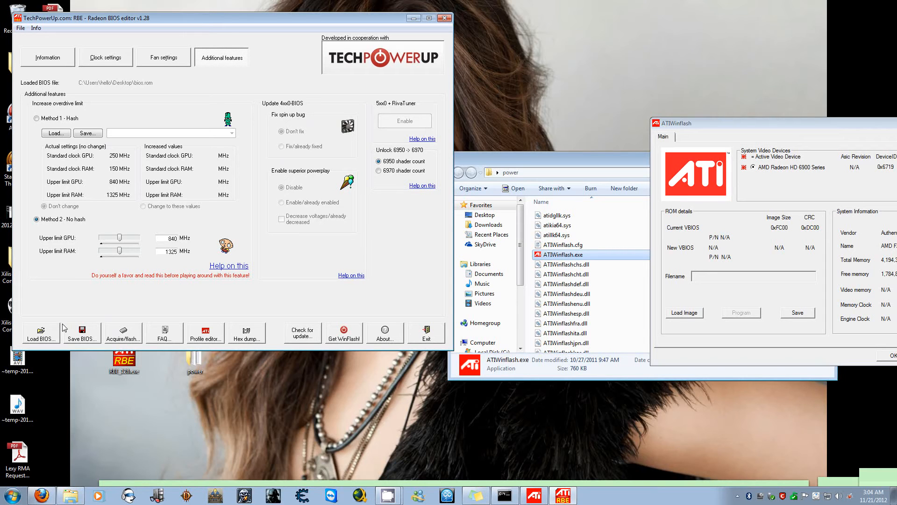
Load bios.rom from the 6950 bios save\6950 bios 2 folder on drive D into the Radeon BIOS editor
{"action": "left_click", "coordinate": [49, 333]}
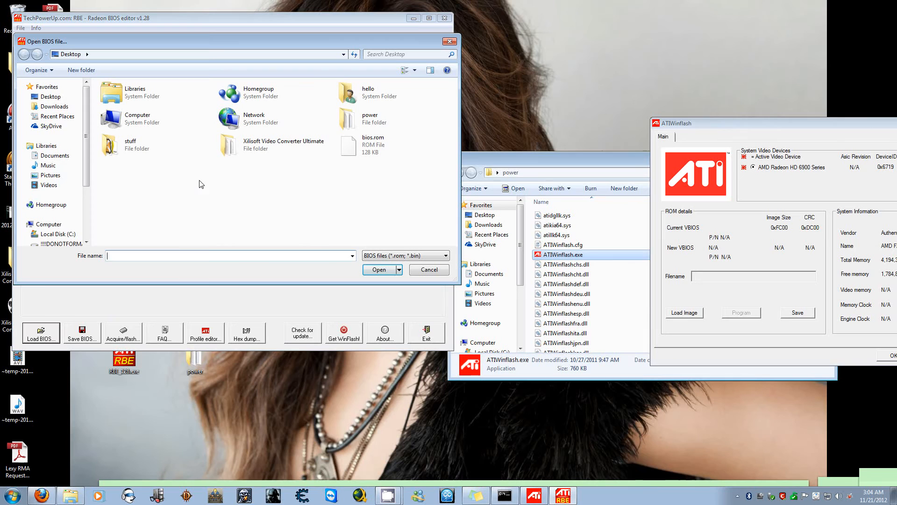
{"action": "scroll", "coordinate": [66, 176], "scroll_direction": "down", "scroll_amount": 3}
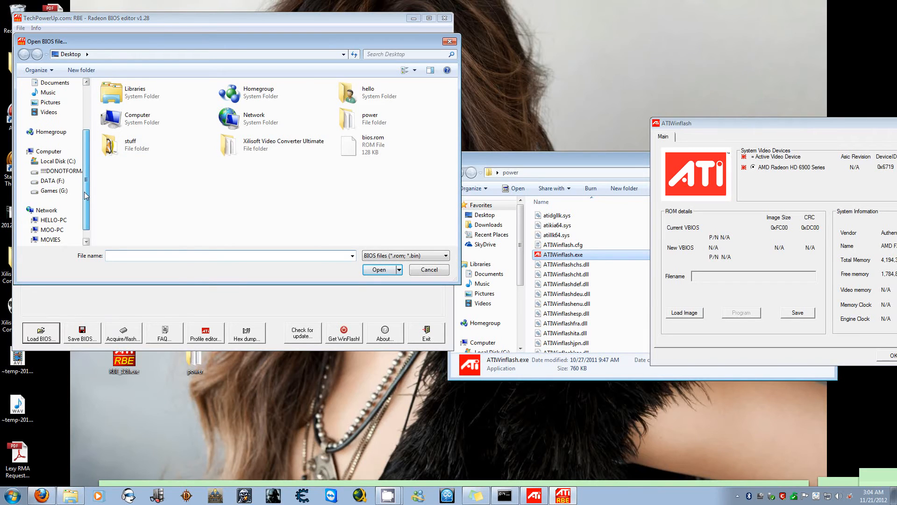
{"action": "left_click", "coordinate": [66, 174]}
{"action": "double_click", "coordinate": [141, 99]}
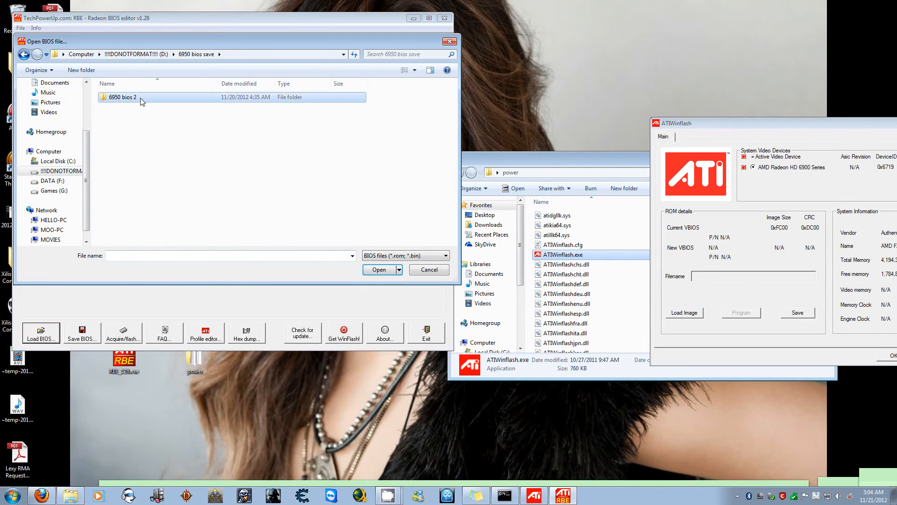
{"action": "double_click", "coordinate": [142, 100]}
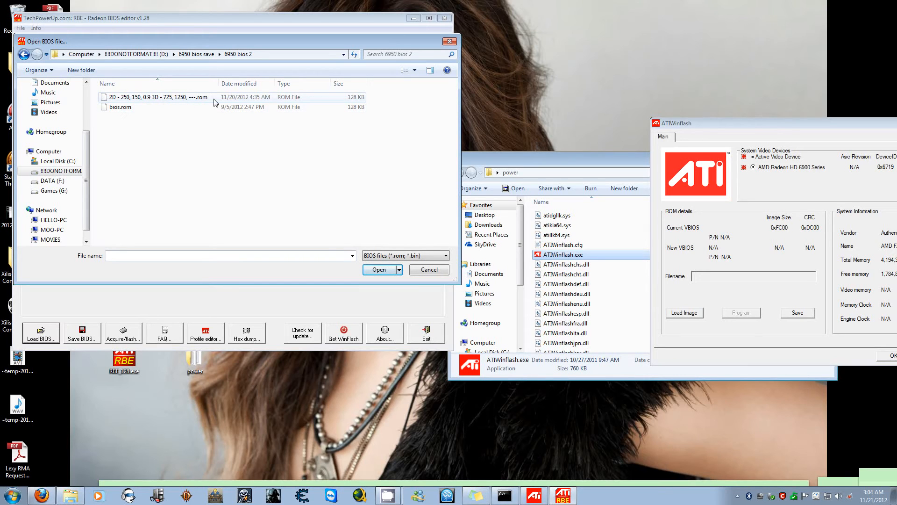
{"action": "left_click", "coordinate": [132, 97]}
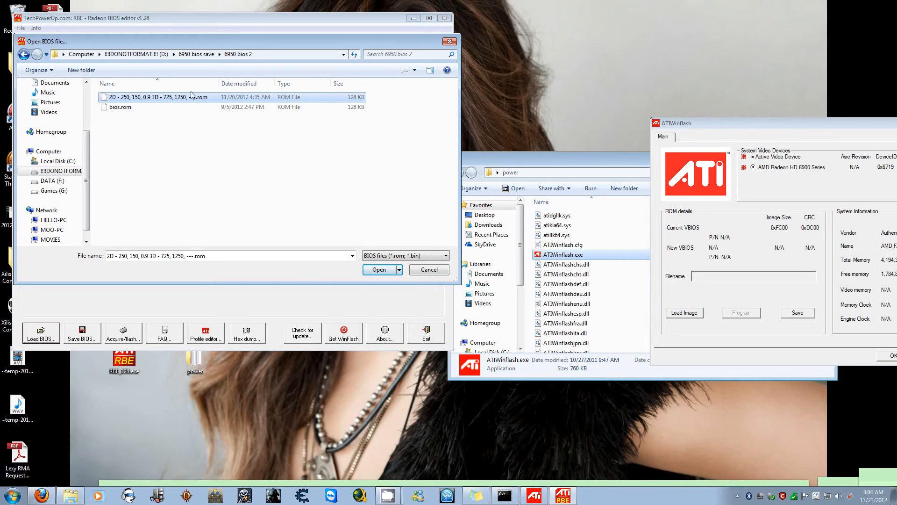
{"action": "left_click", "coordinate": [123, 109]}
{"action": "left_click", "coordinate": [126, 99]}
{"action": "left_click", "coordinate": [119, 111]}
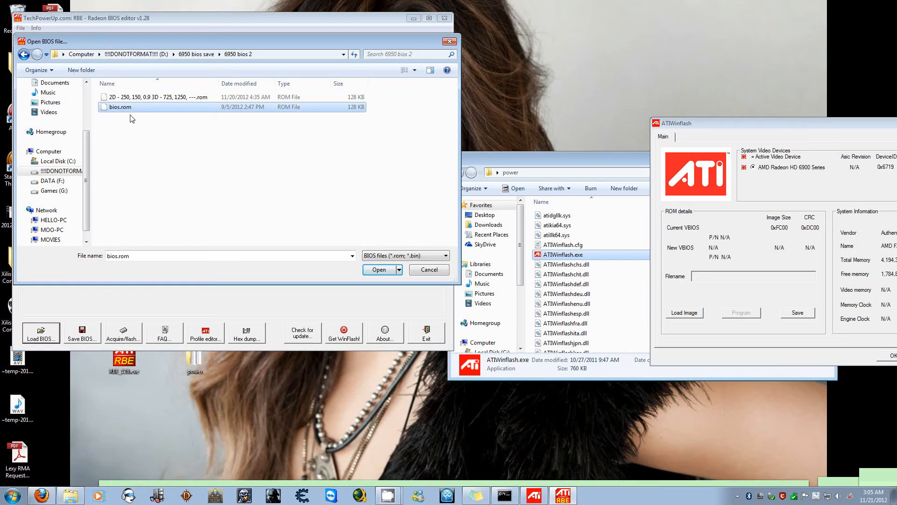
{"action": "left_click", "coordinate": [379, 270]}
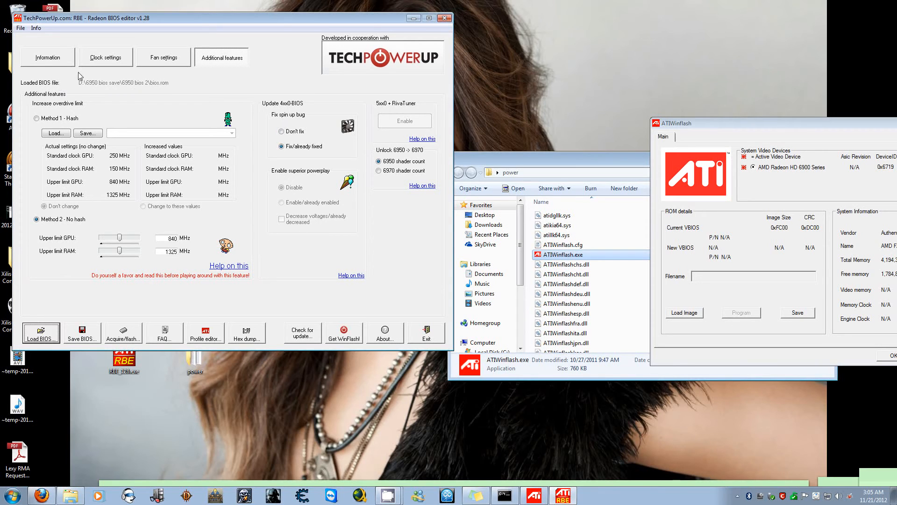
Apply the recommended fan settings to the BIOS loaded from drive D and set Tmax to 70 °C
{"action": "left_click", "coordinate": [148, 62]}
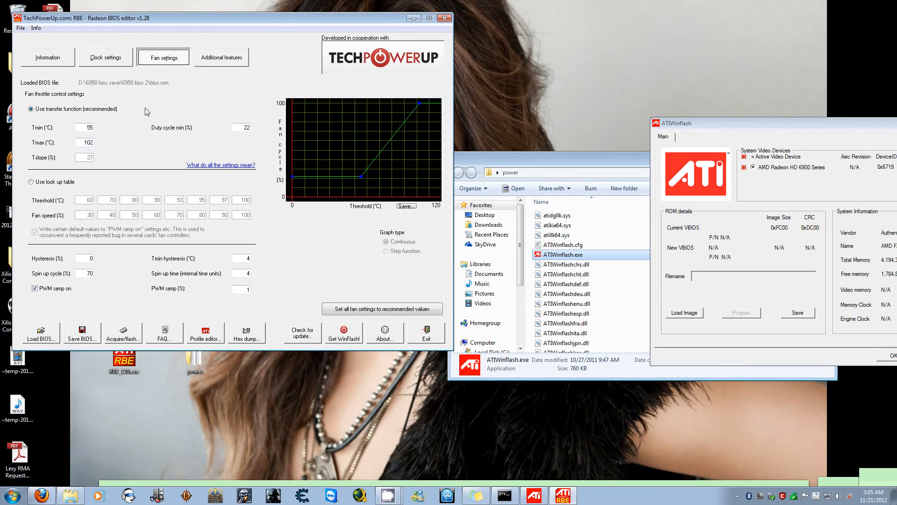
{"action": "left_click", "coordinate": [82, 141]}
{"action": "left_click_drag", "start_coordinate": [96, 143], "coordinate": [122, 143]}
{"action": "left_click", "coordinate": [111, 143]}
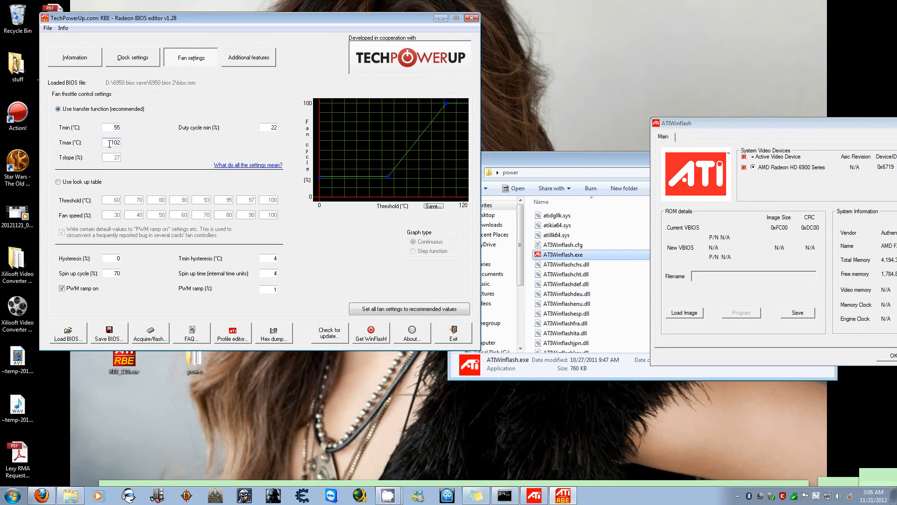
{"action": "double_click", "coordinate": [113, 143]}
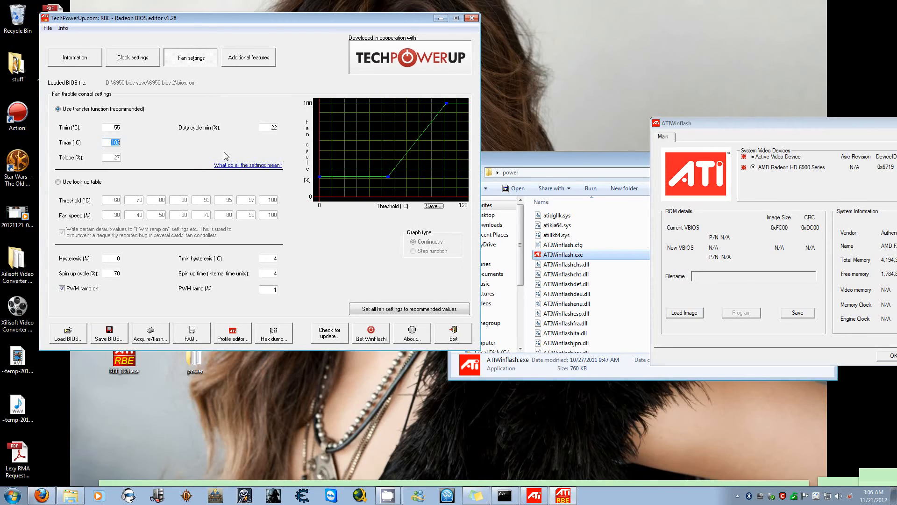
{"action": "left_click", "coordinate": [388, 312]}
{"action": "double_click", "coordinate": [111, 130]}
{"action": "left_click", "coordinate": [107, 142]}
{"action": "type", "text": "02550"}
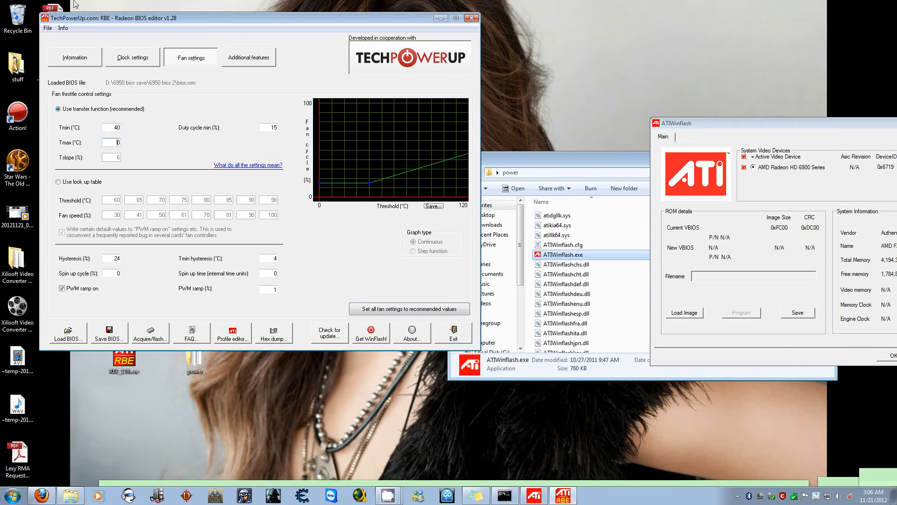
{"action": "type", "text": "70"}
Select the fixed spin up bug option and save the BIOS in 6950 bios 2, adding "test for" wording after 1250 in the suggested file name
{"action": "left_click", "coordinate": [246, 64]}
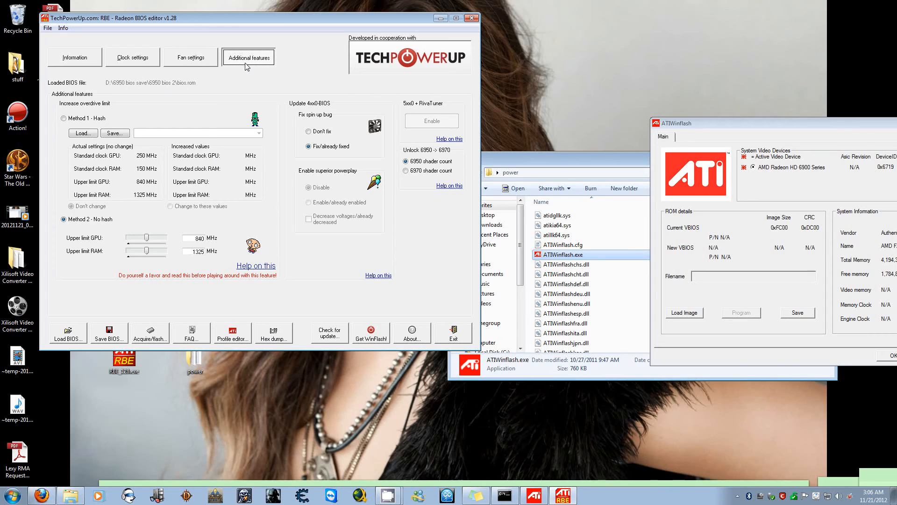
{"action": "left_click", "coordinate": [309, 148]}
{"action": "left_click", "coordinate": [123, 335]}
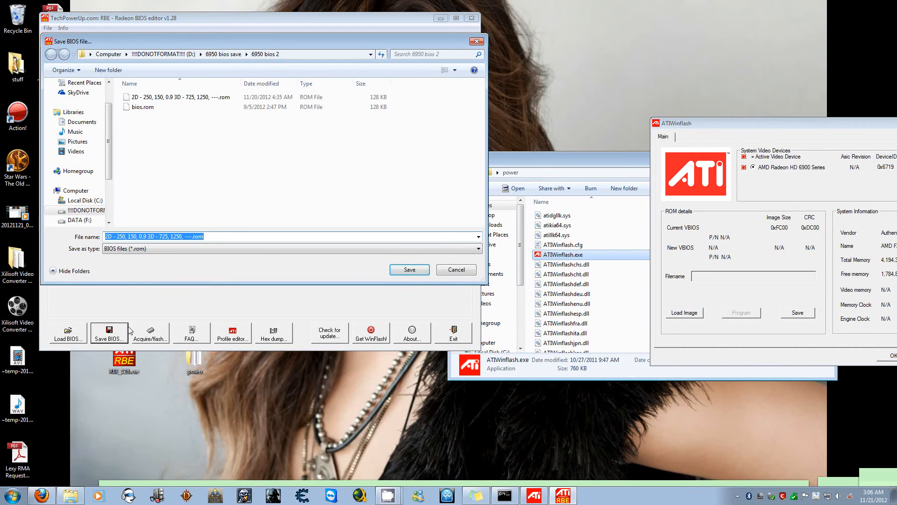
{"action": "left_click", "coordinate": [181, 237]}
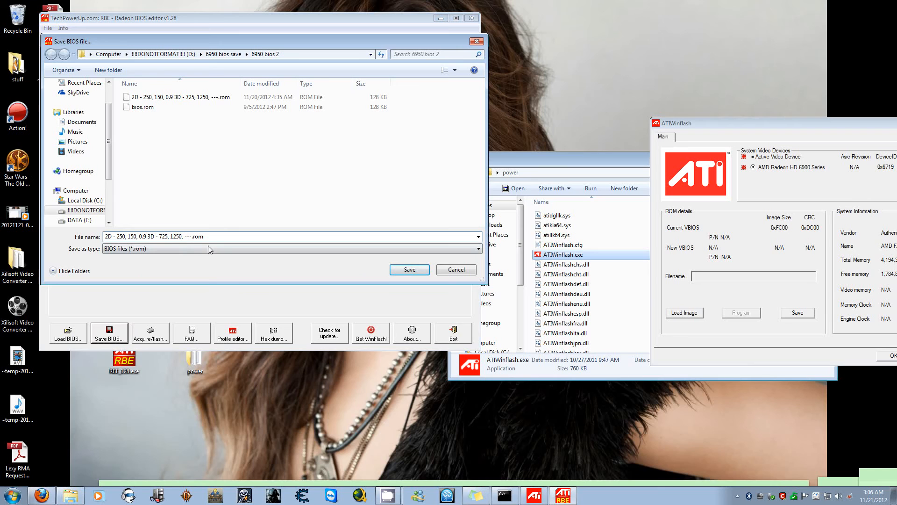
{"action": "key", "text": "BackSpace"}
{"action": "type", "text": "test for youtube"}
{"action": "left_click", "coordinate": [402, 271]}
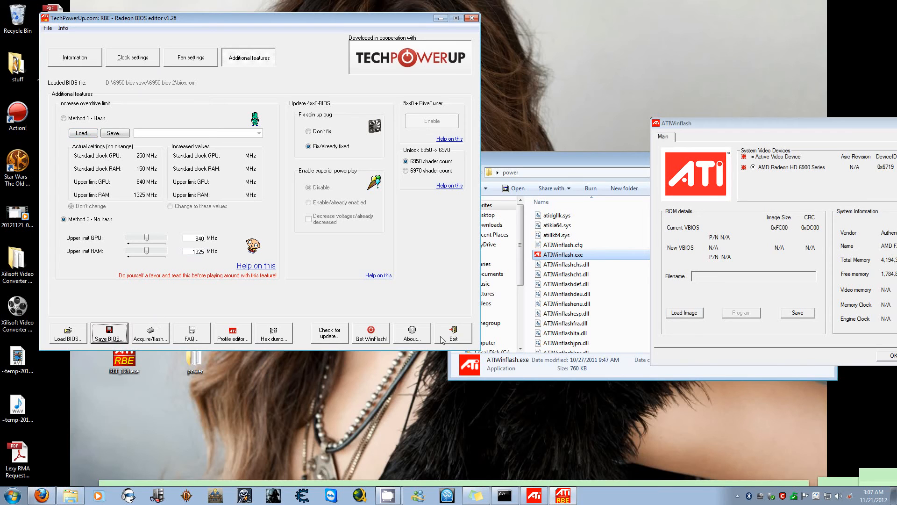
Exit the Radeon BIOS editor and switch to ATIWinflash, moving its window clear of the power folder
{"action": "left_click_drag", "start_coordinate": [719, 124], "coordinate": [647, 120]}
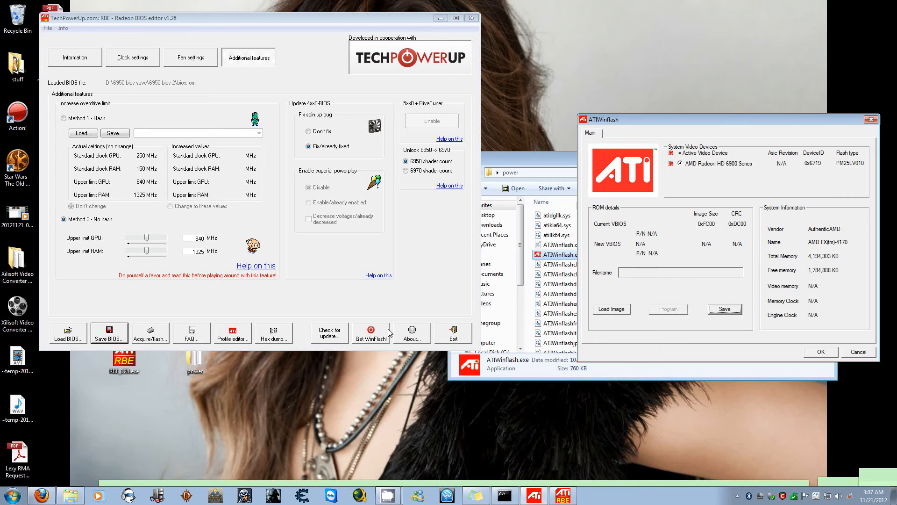
{"action": "left_click", "coordinate": [443, 334]}
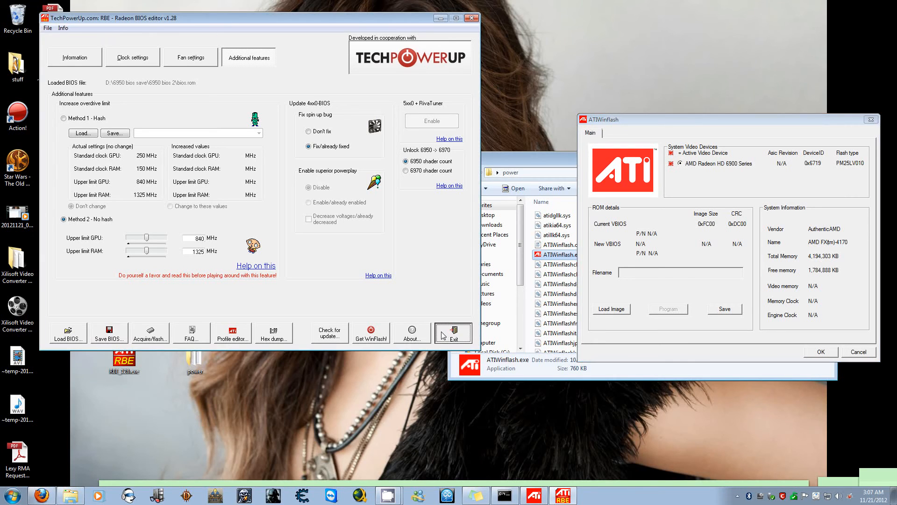
{"action": "left_click_drag", "start_coordinate": [694, 120], "coordinate": [248, 131]}
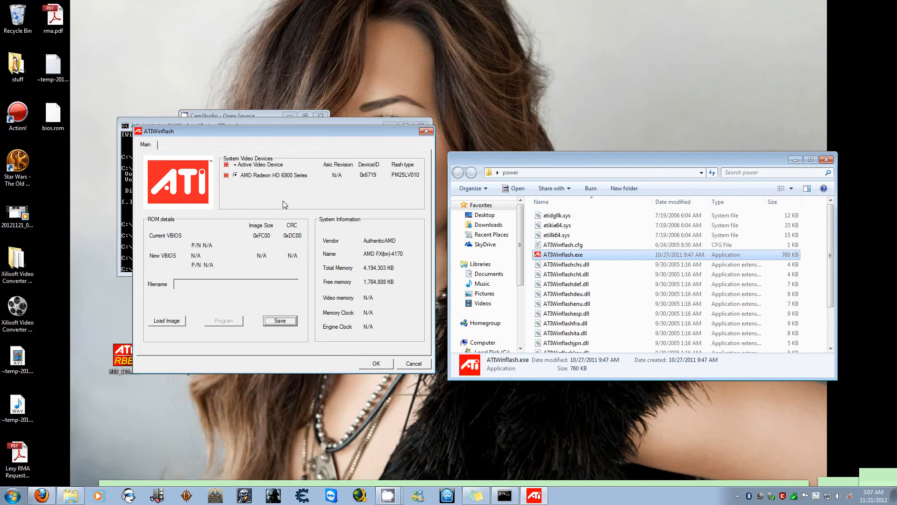
Load the modified "2D - 250, 150, 0.9 3D - 725, 1250 test for" ROM image from D:\6950 bios save\6950 bios 2
{"action": "left_click", "coordinate": [178, 320]}
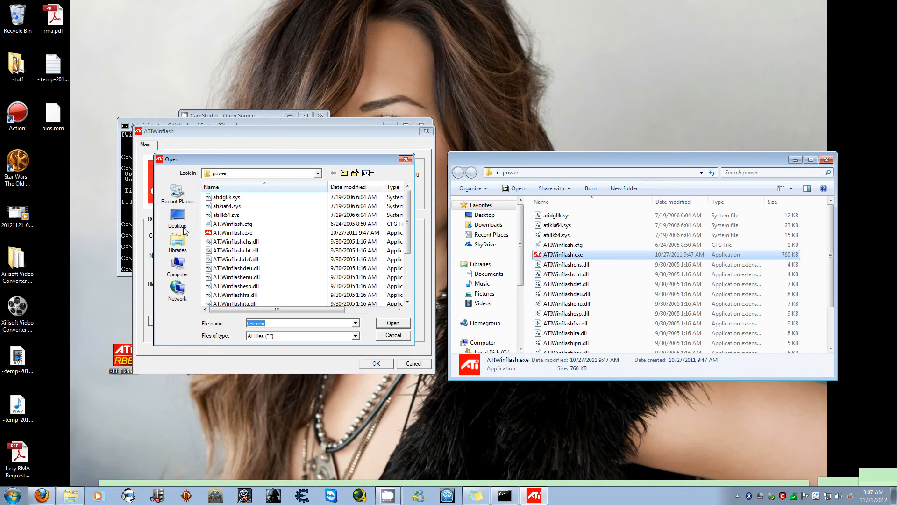
{"action": "left_click", "coordinate": [179, 267]}
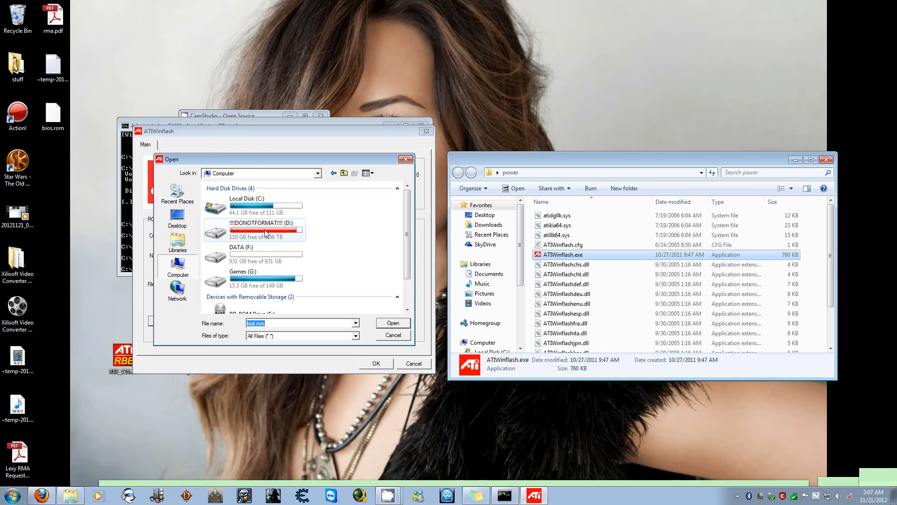
{"action": "double_click", "coordinate": [251, 224]}
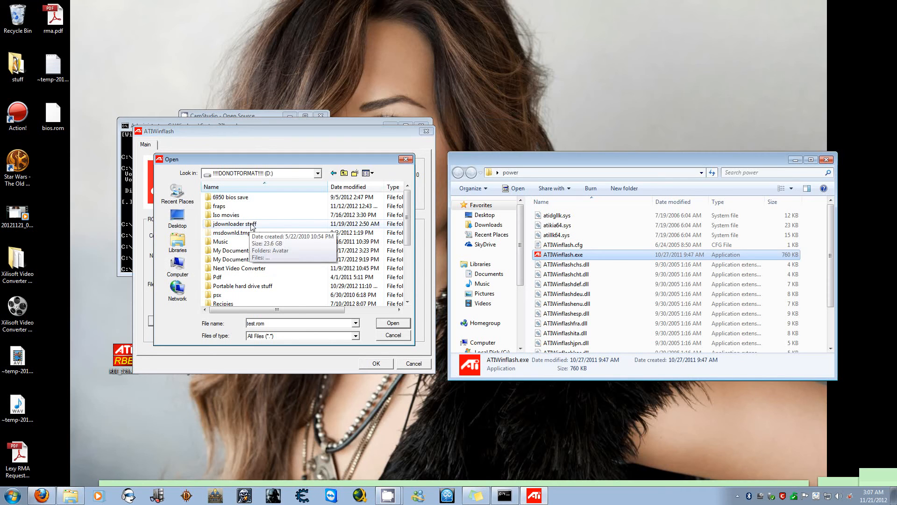
{"action": "double_click", "coordinate": [231, 198]}
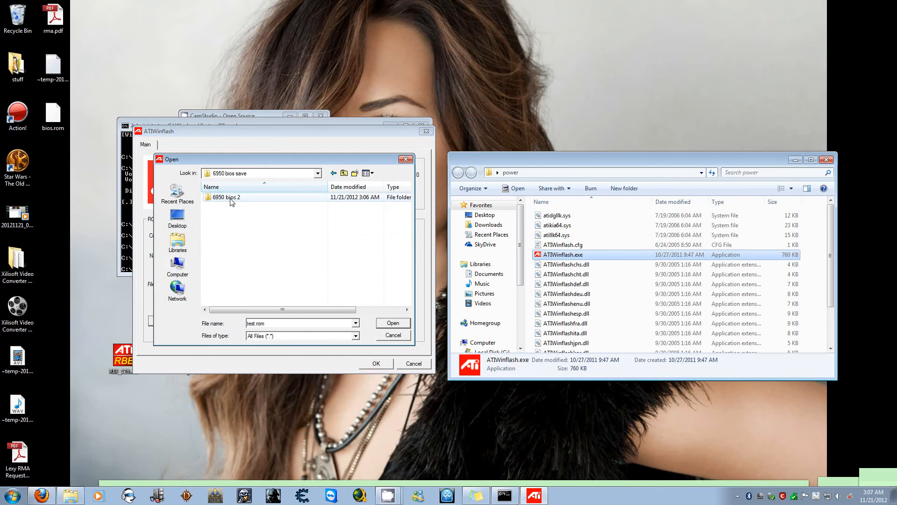
{"action": "double_click", "coordinate": [231, 201]}
{"action": "left_click", "coordinate": [280, 202]}
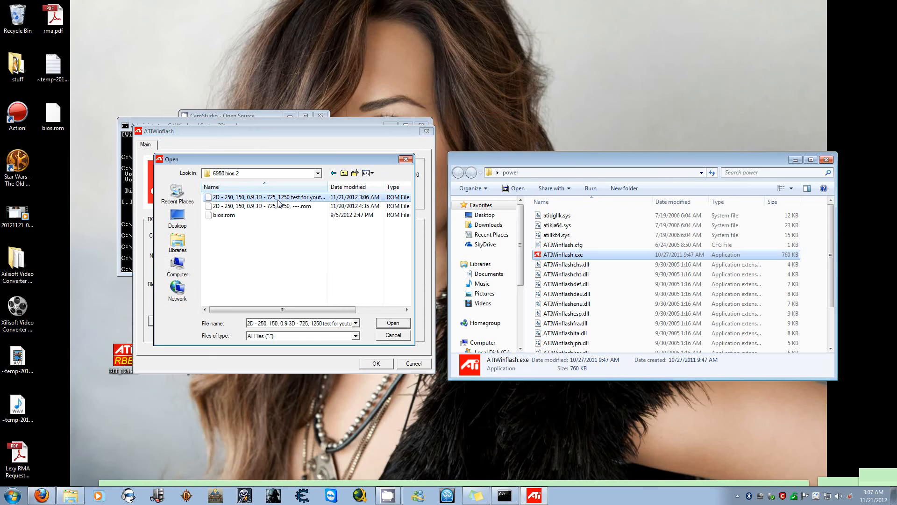
{"action": "left_click", "coordinate": [393, 323]}
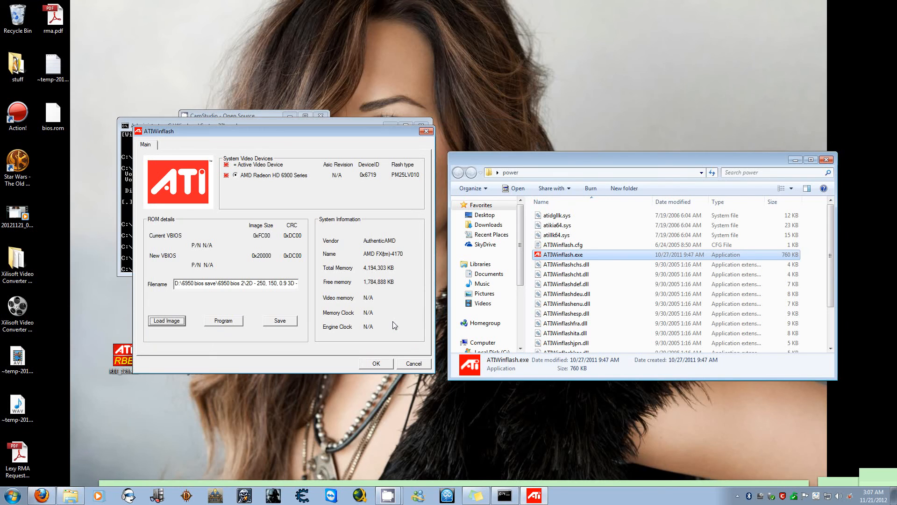